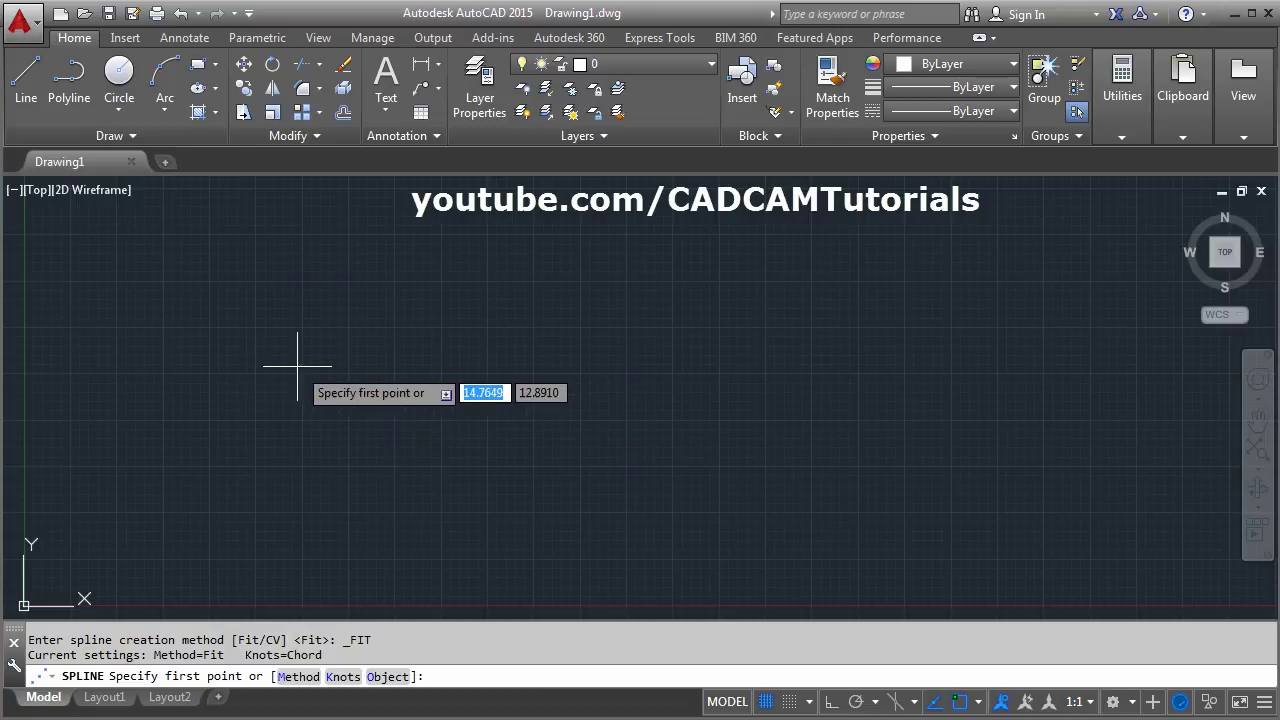
Draw a wavy fit-point spline through six points across the left half of the drawing
{"action": "left_click", "coordinate": [250, 378]}
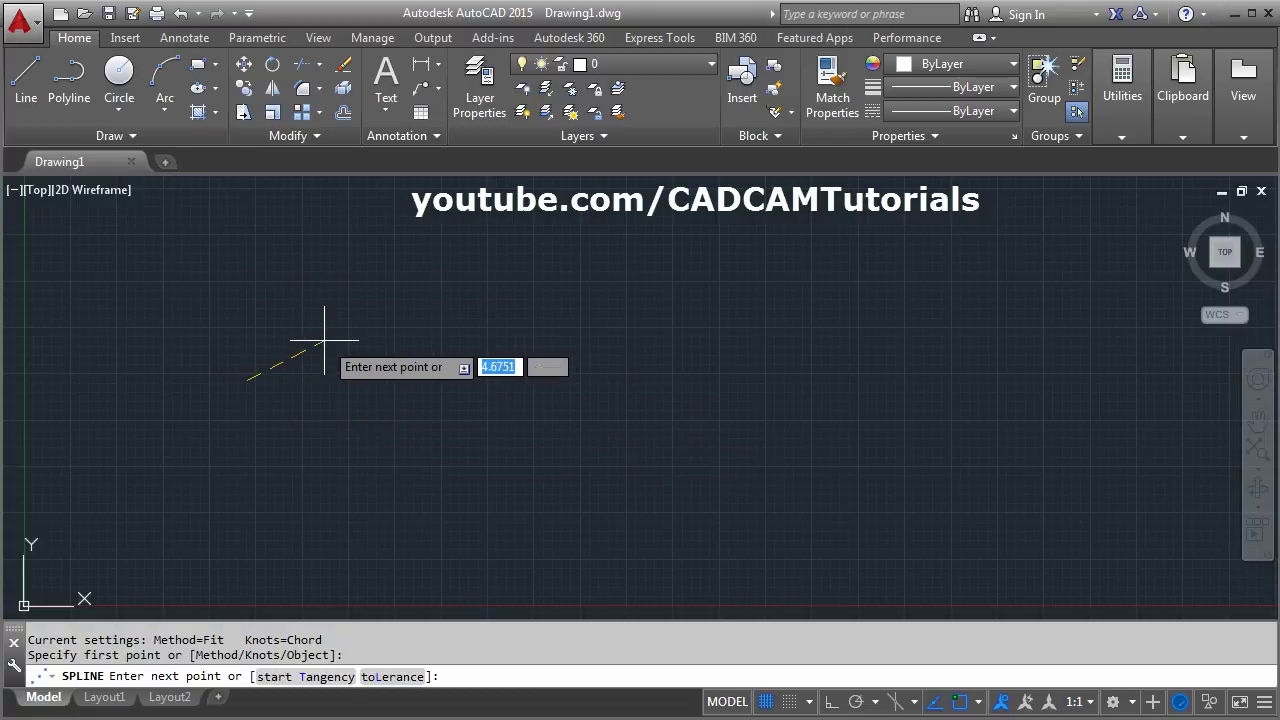
{"action": "left_click", "coordinate": [320, 334]}
{"action": "left_click", "coordinate": [385, 378]}
{"action": "left_click", "coordinate": [467, 336]}
{"action": "left_click", "coordinate": [547, 385]}
{"action": "left_click", "coordinate": [615, 340]}
{"action": "key", "text": "Return"}
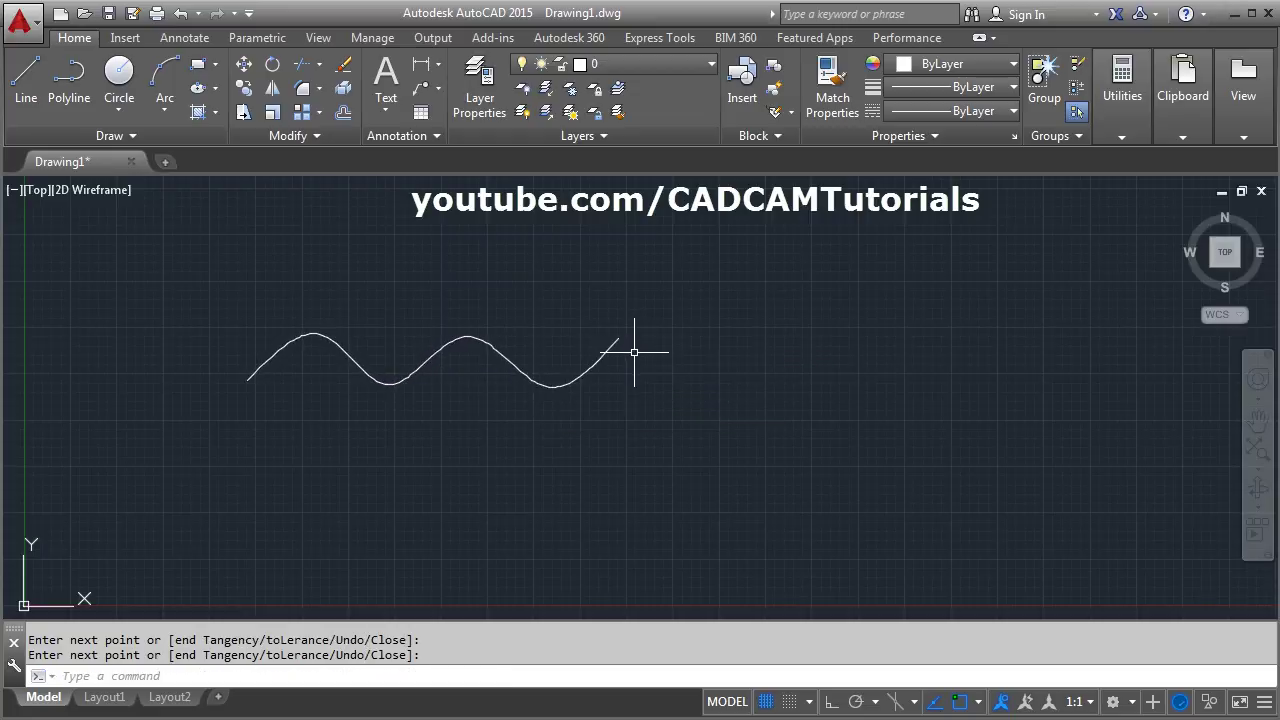
Select the wavy spline to inspect its fit points, then deselect it and expand the Draw panel
{"action": "left_click", "coordinate": [513, 366]}
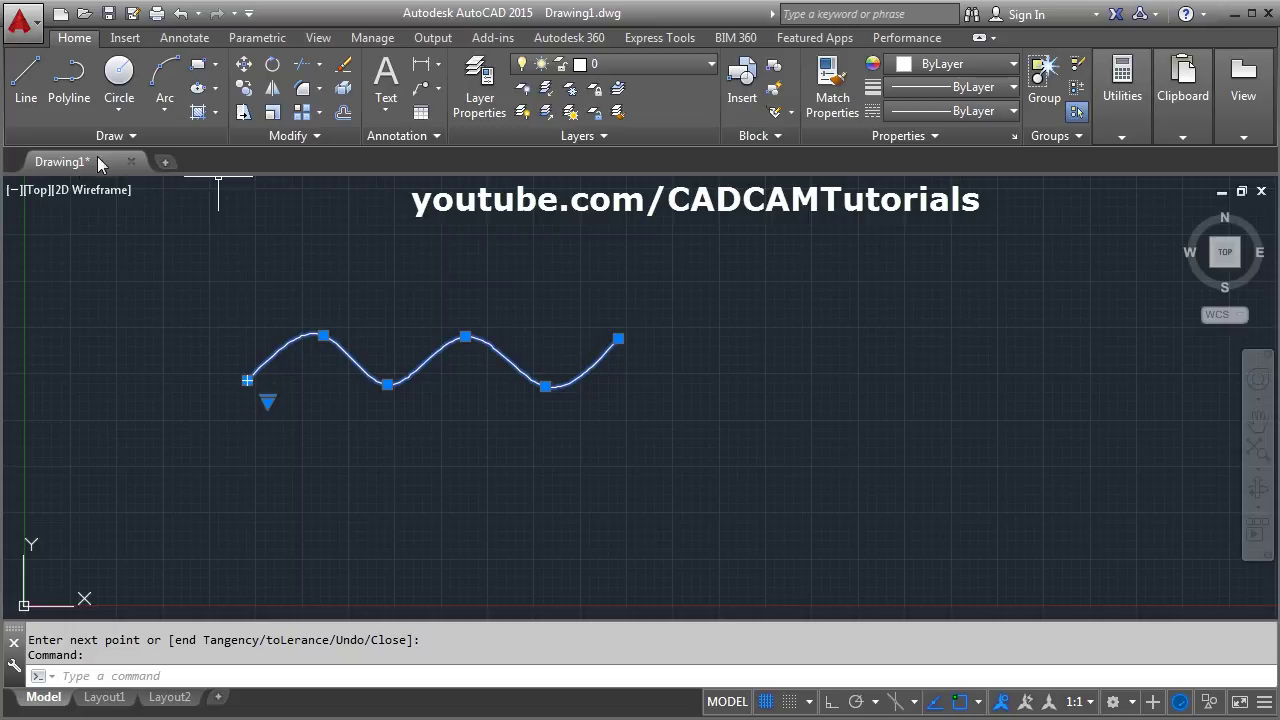
{"action": "key", "text": "Escape"}
{"action": "left_click", "coordinate": [66, 136]}
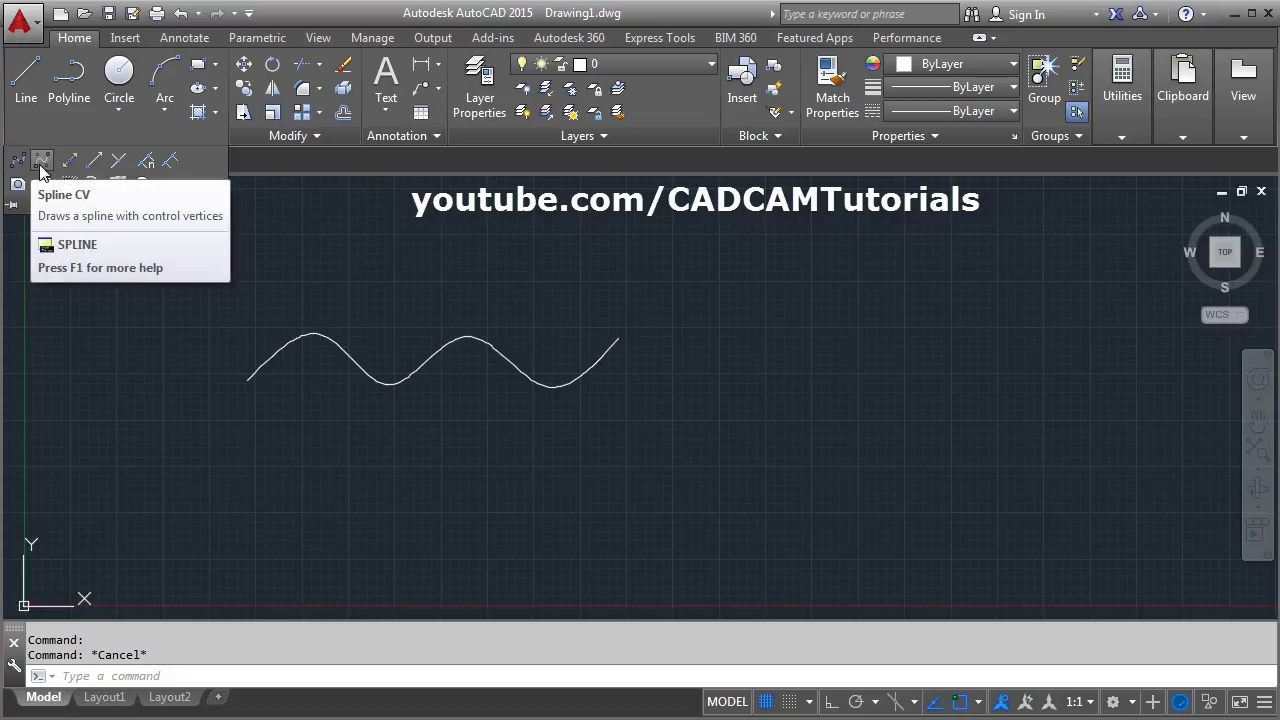
Draw a Spline CV through seven zigzag control vertices right of the first curve, then select it
{"action": "left_click", "coordinate": [42, 162]}
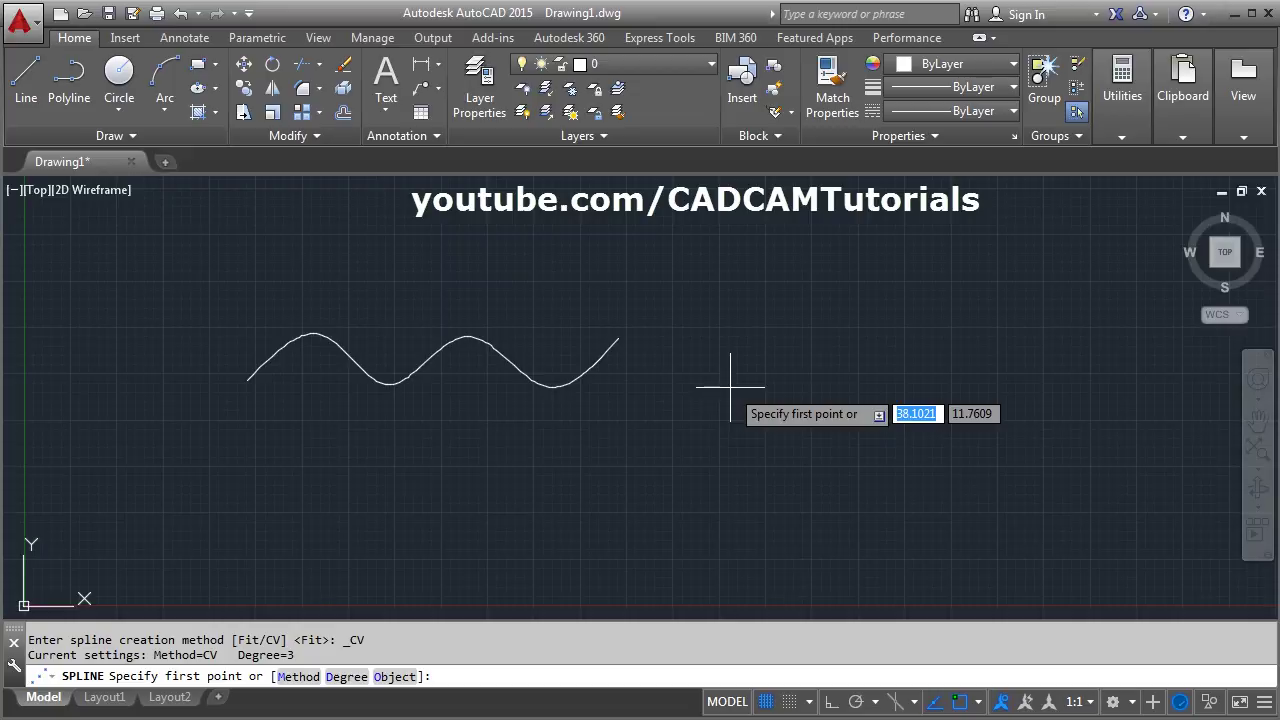
{"action": "left_click", "coordinate": [738, 385]}
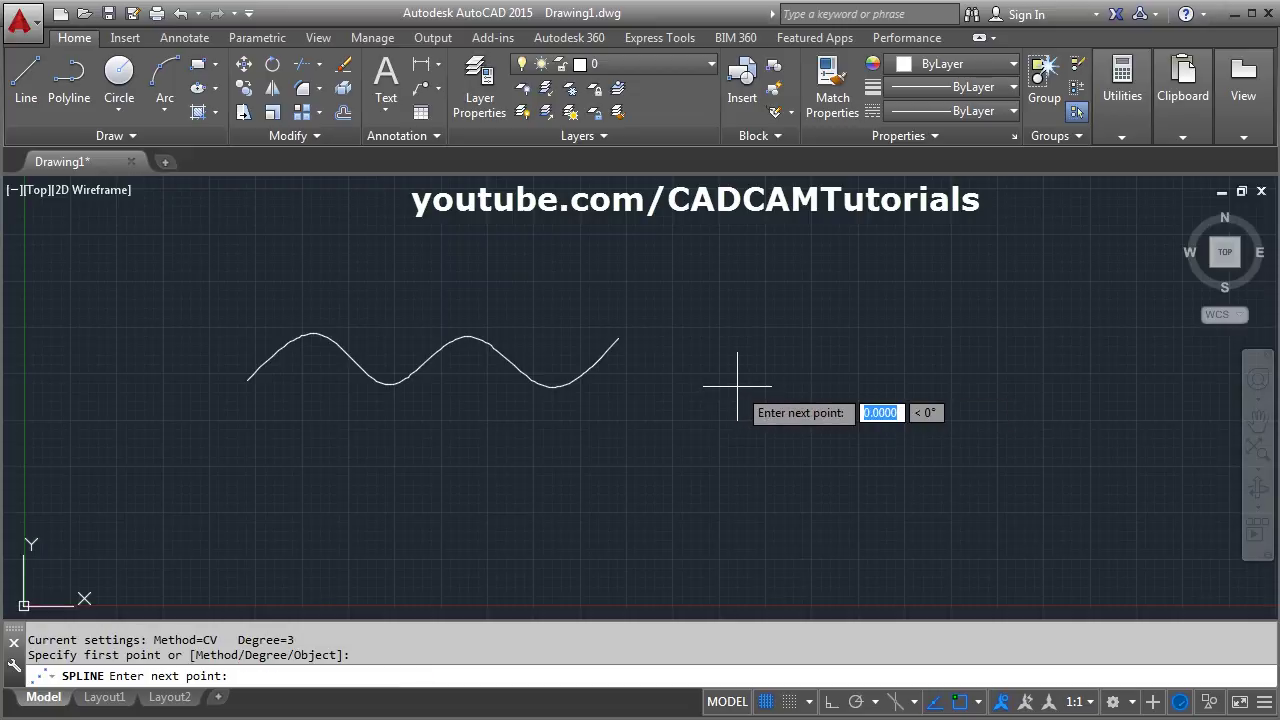
{"action": "left_click", "coordinate": [793, 318]}
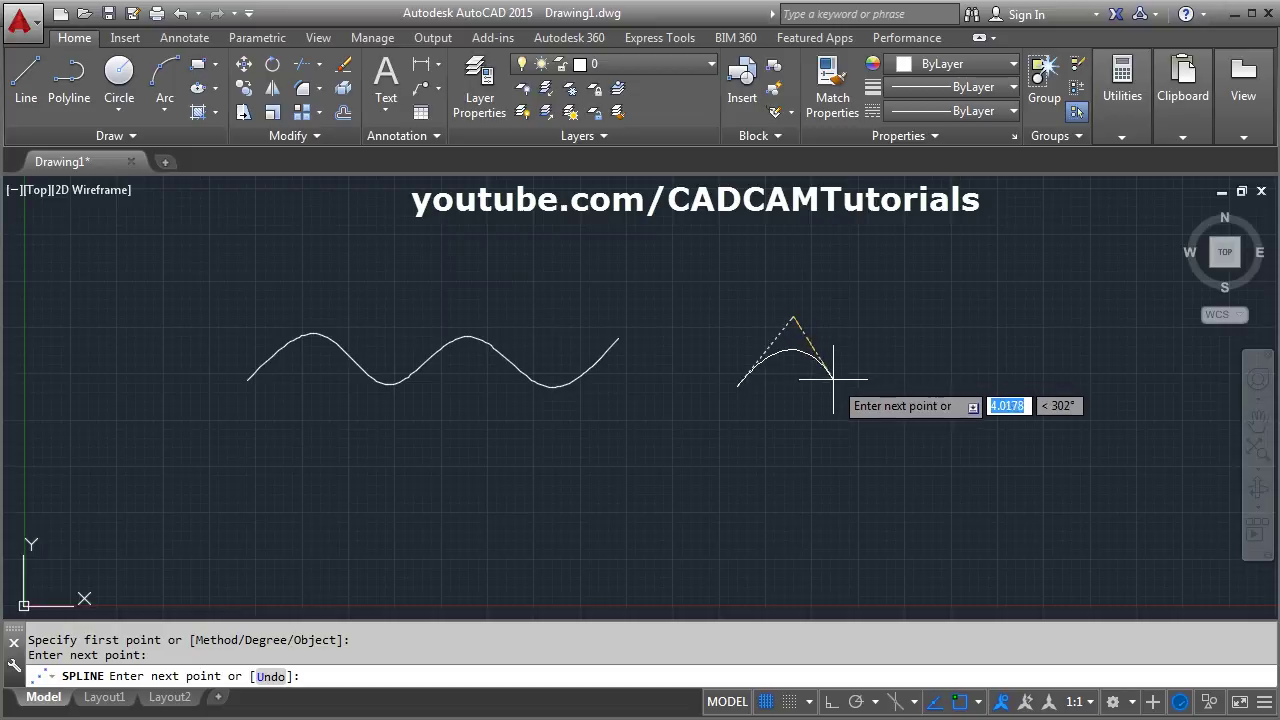
{"action": "left_click", "coordinate": [843, 430]}
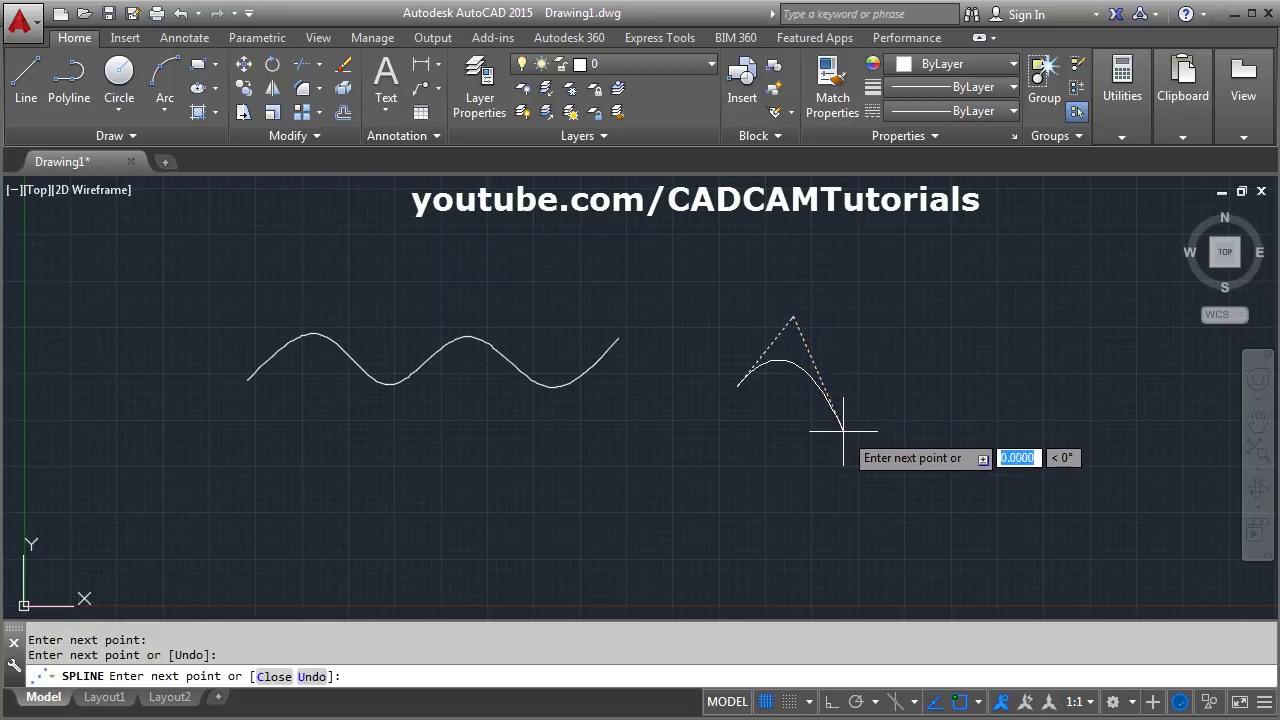
{"action": "left_click", "coordinate": [908, 355]}
{"action": "left_click", "coordinate": [970, 415]}
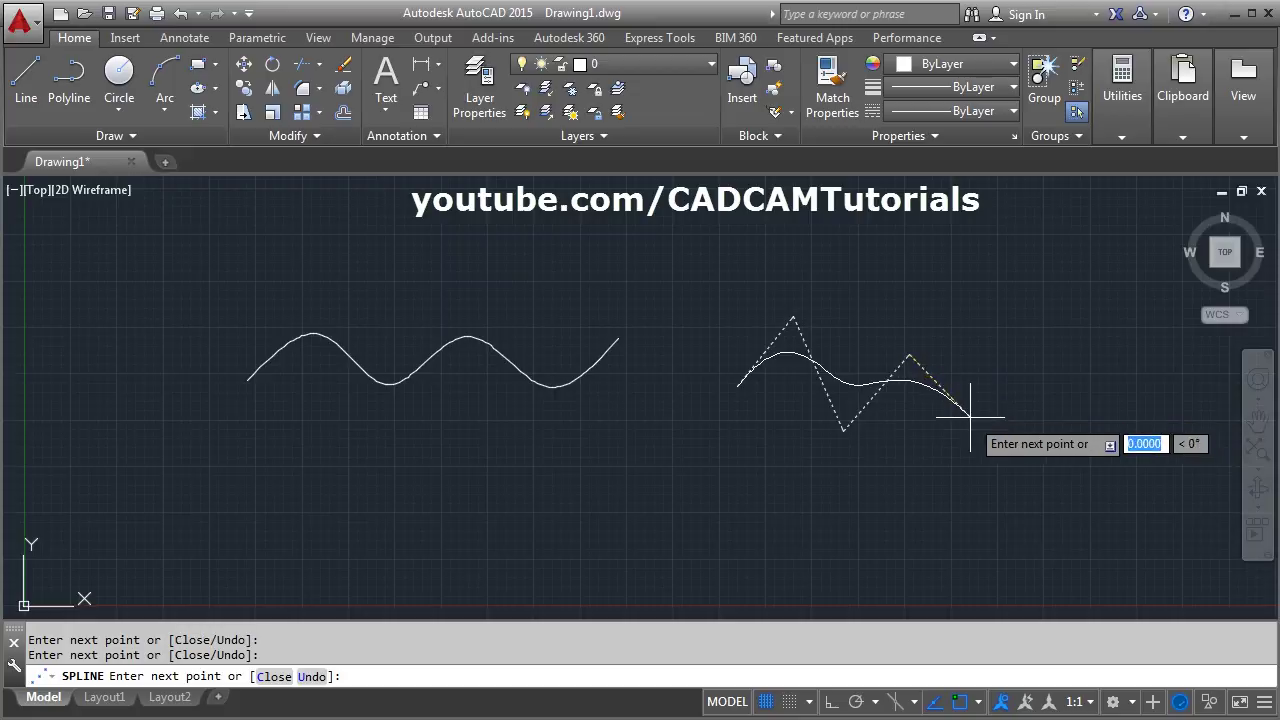
{"action": "left_click", "coordinate": [1018, 338]}
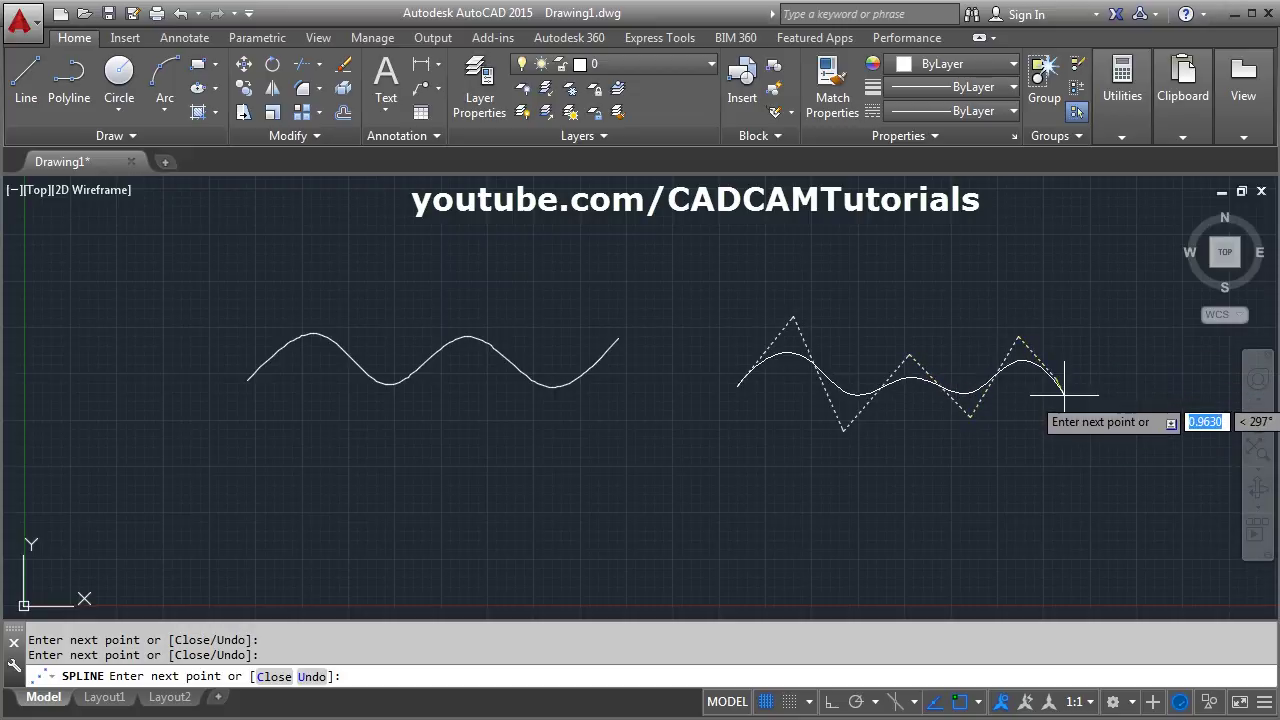
{"action": "left_click", "coordinate": [1058, 384]}
{"action": "key", "text": "Return"}
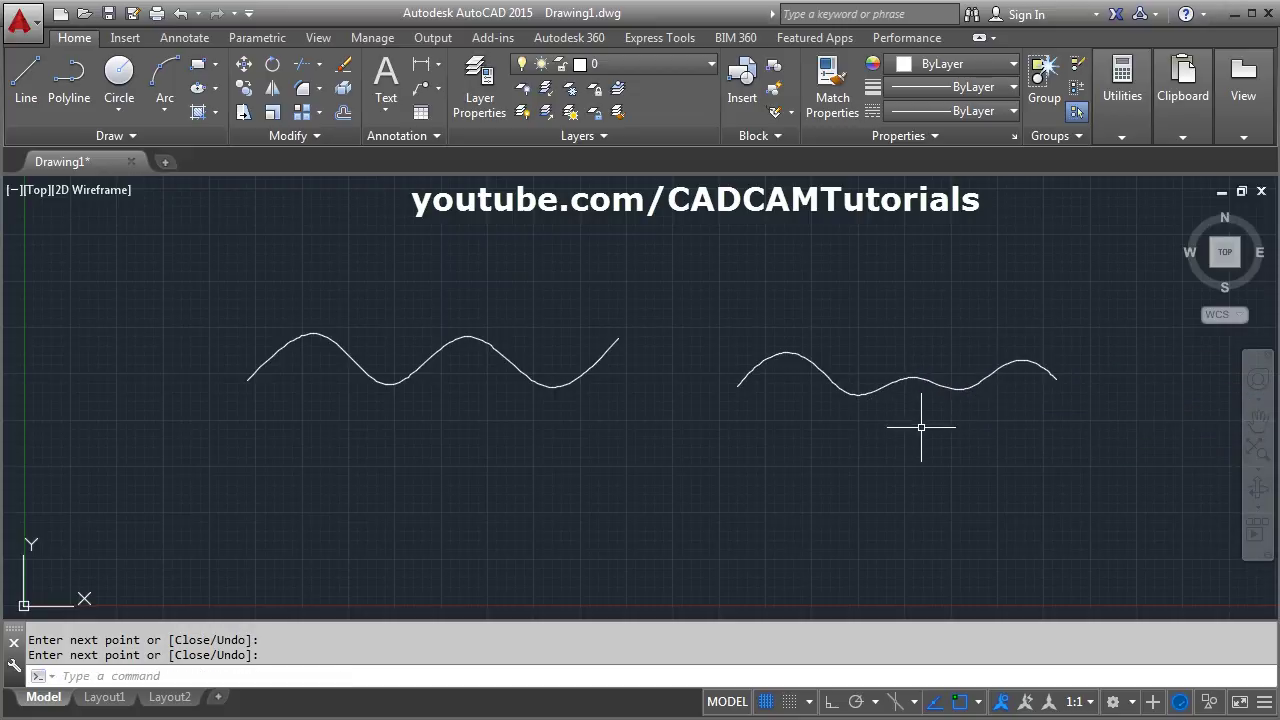
{"action": "left_click", "coordinate": [886, 386]}
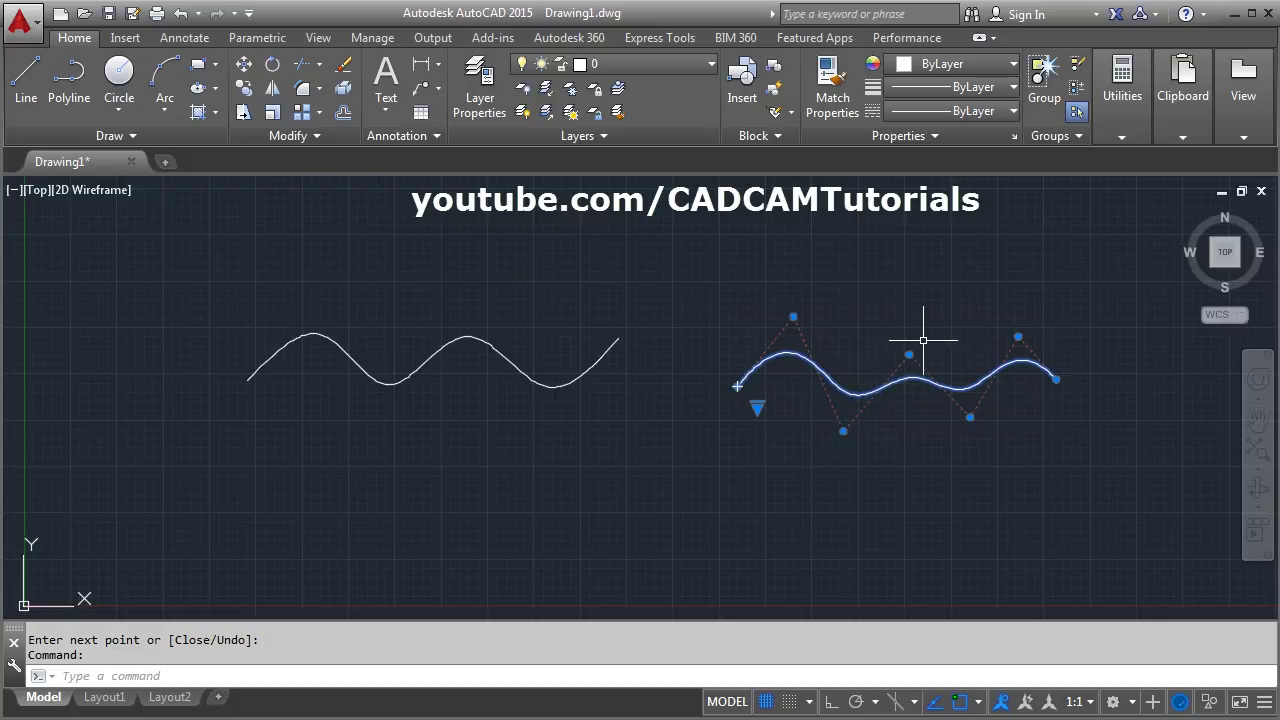
Deepen the right spline's waves by raising its first peak vertex and lowering a trough vertex and the end point
{"action": "left_click", "coordinate": [793, 317]}
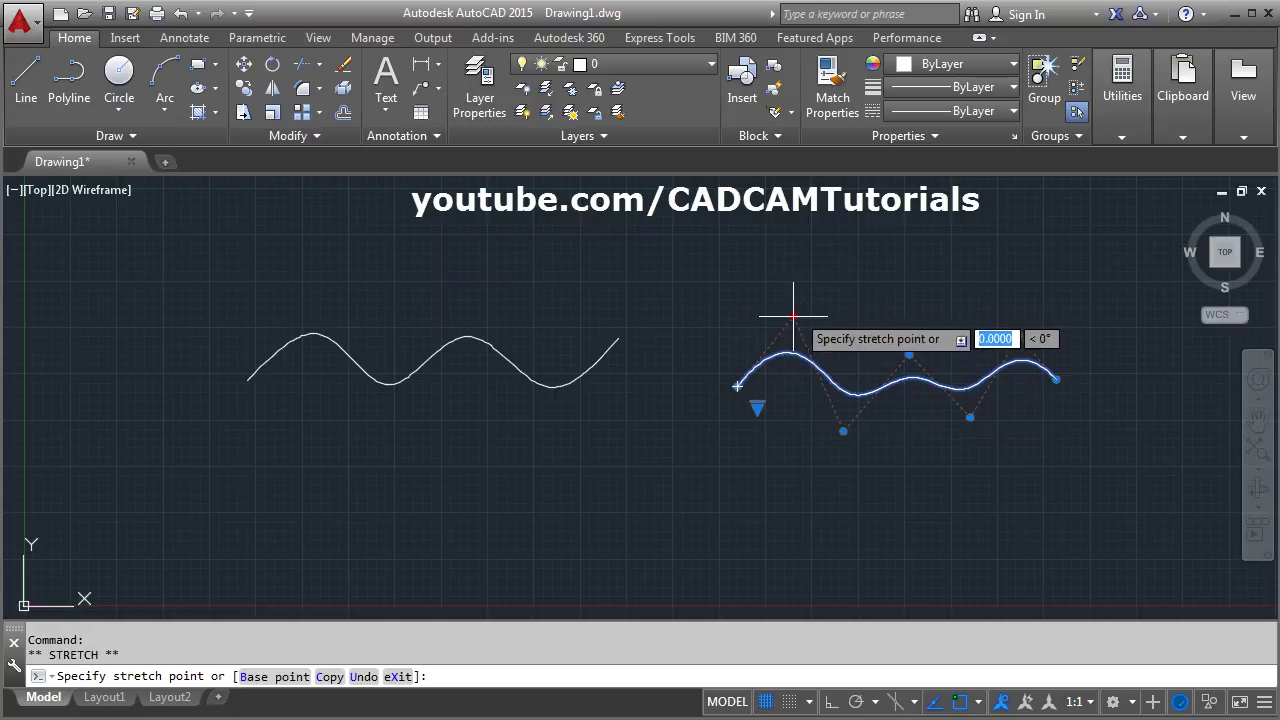
{"action": "left_click", "coordinate": [795, 254]}
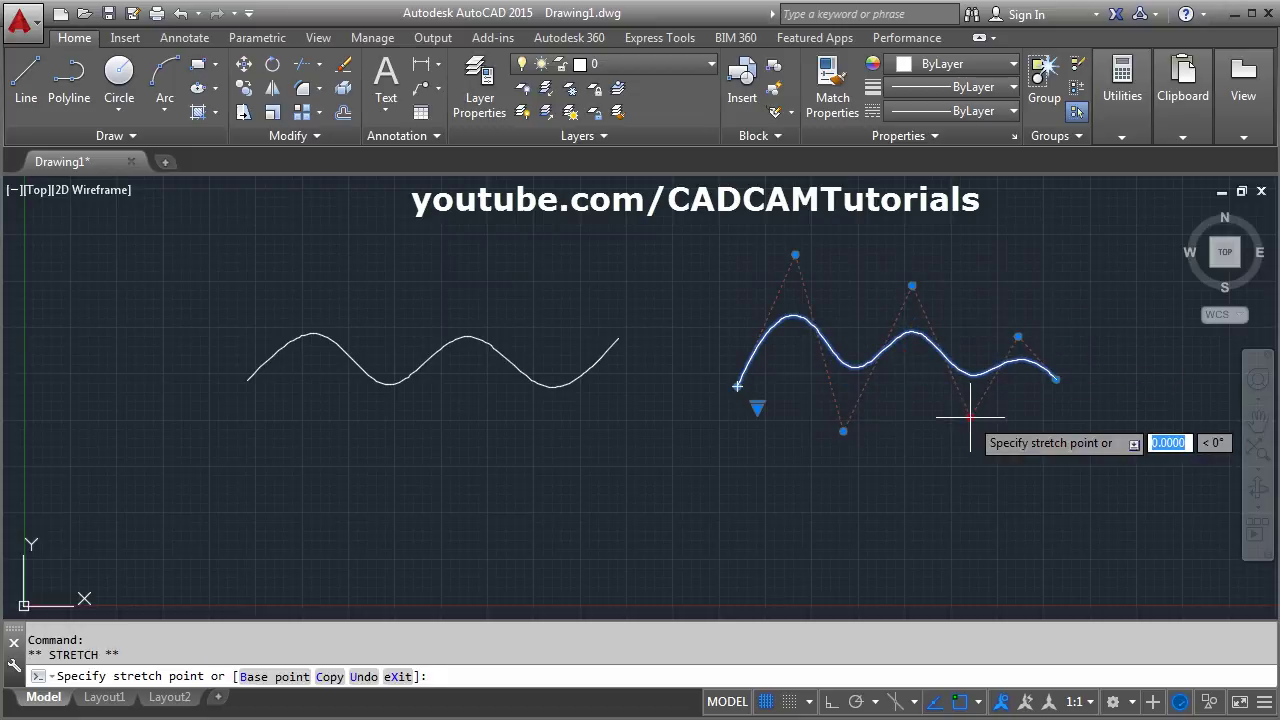
{"action": "left_click", "coordinate": [959, 476]}
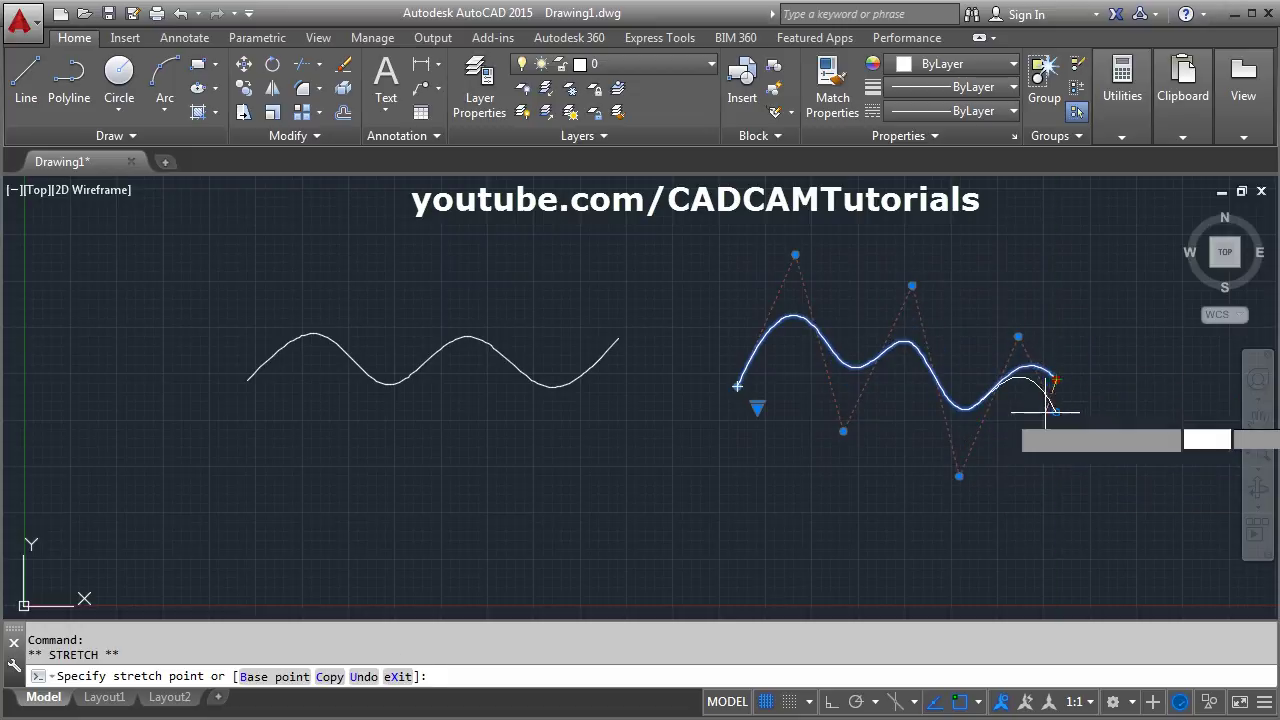
{"action": "left_click", "coordinate": [1043, 412]}
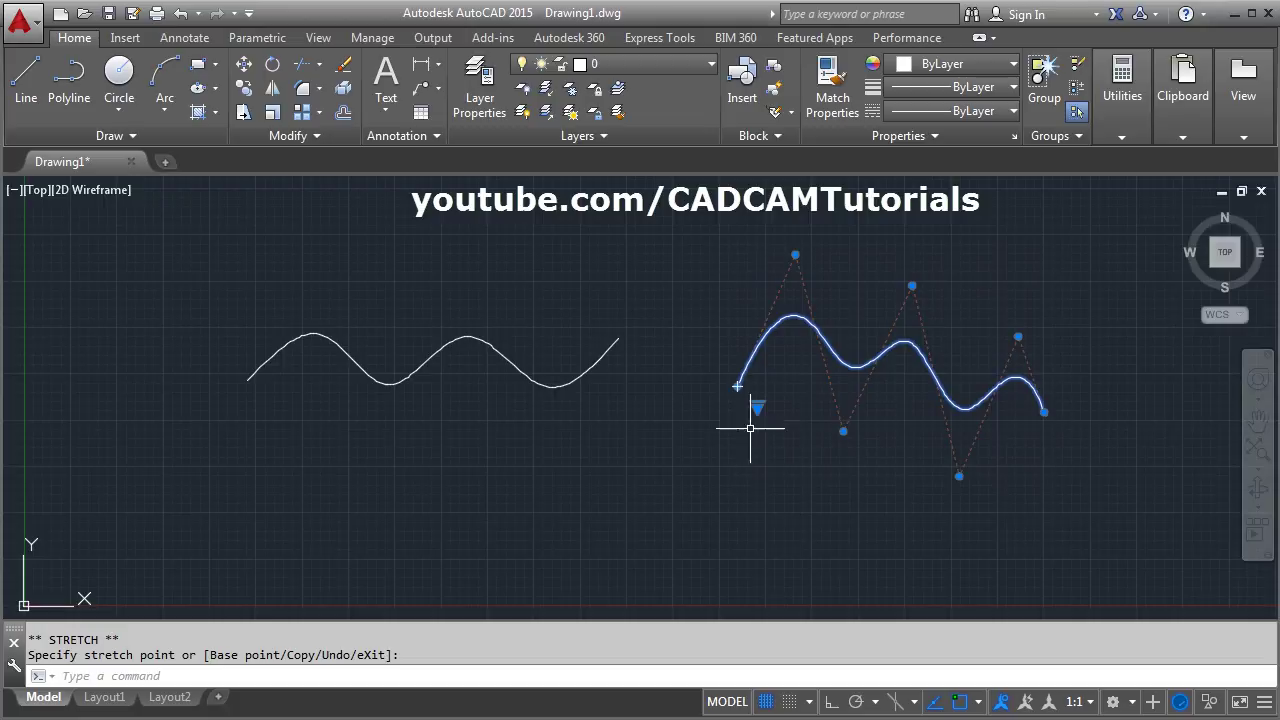
{"action": "key", "text": "Escape"}
Drag the left spline's fit points up into a broad arch with the end hooked downward
{"action": "left_click", "coordinate": [521, 372]}
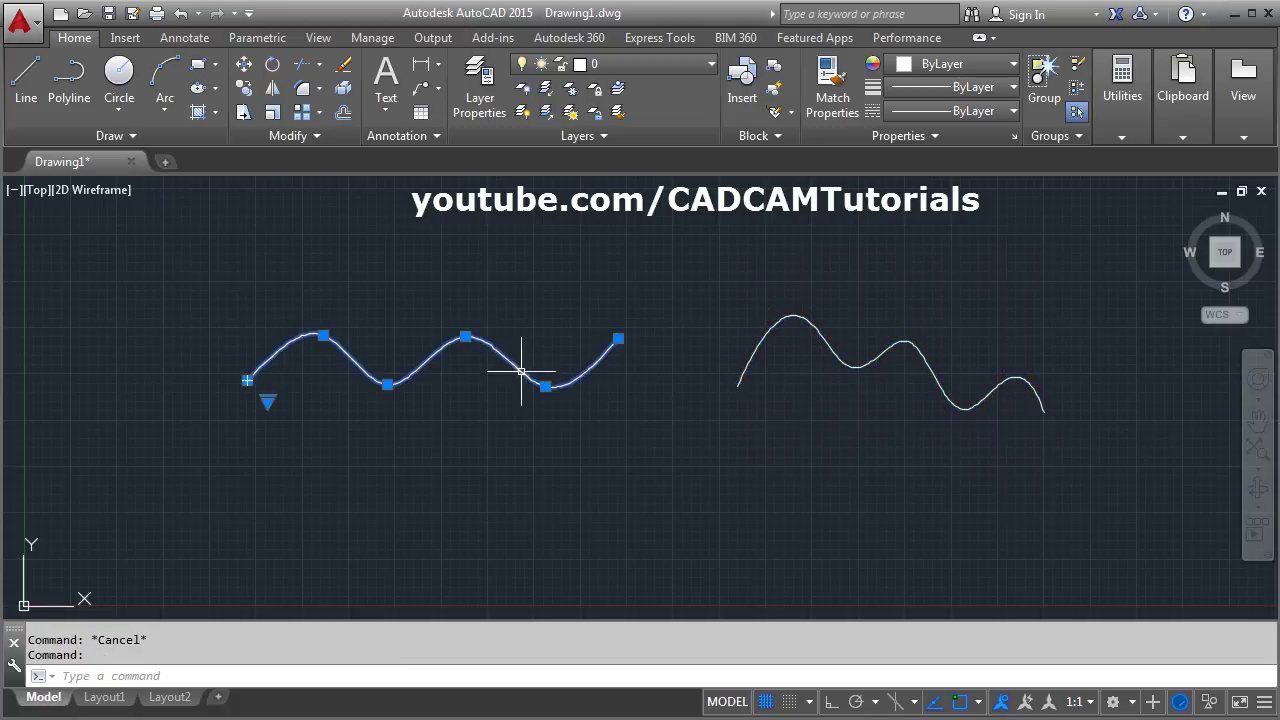
{"action": "left_click", "coordinate": [466, 338]}
{"action": "left_click", "coordinate": [467, 288]}
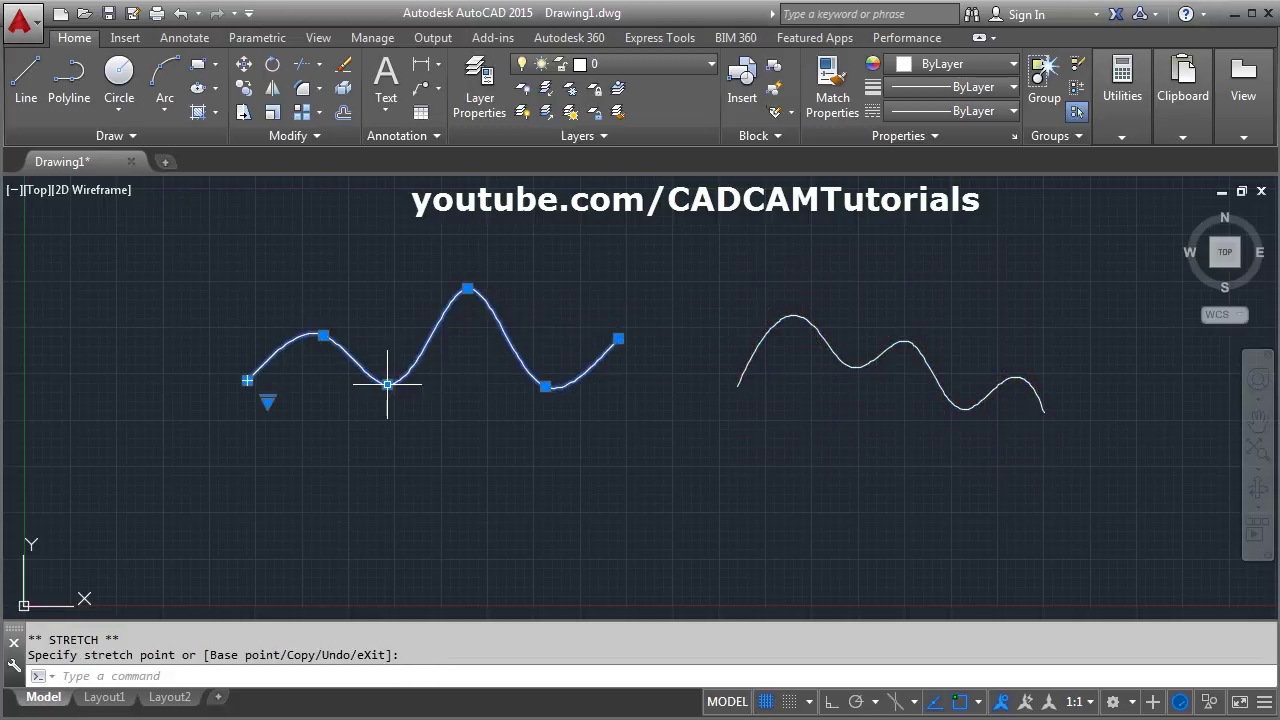
{"action": "left_click", "coordinate": [387, 384]}
{"action": "left_click", "coordinate": [373, 278]}
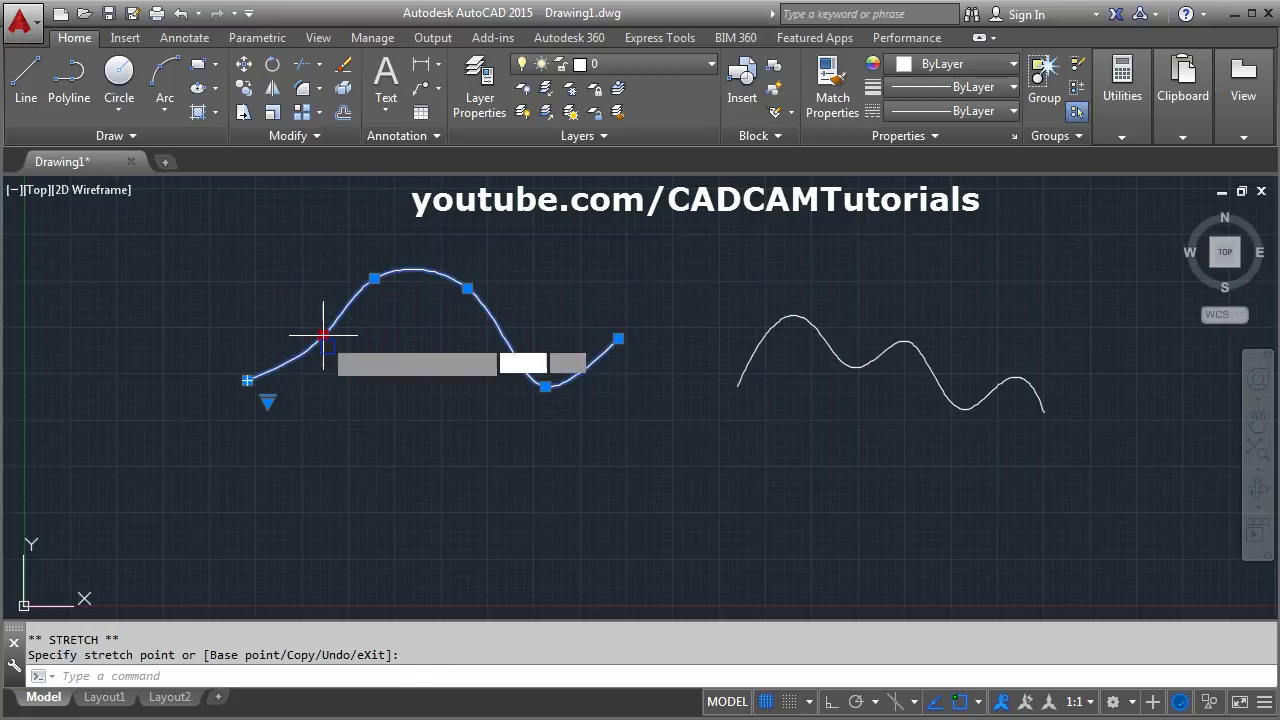
{"action": "left_click", "coordinate": [275, 310]}
{"action": "left_click", "coordinate": [545, 386]}
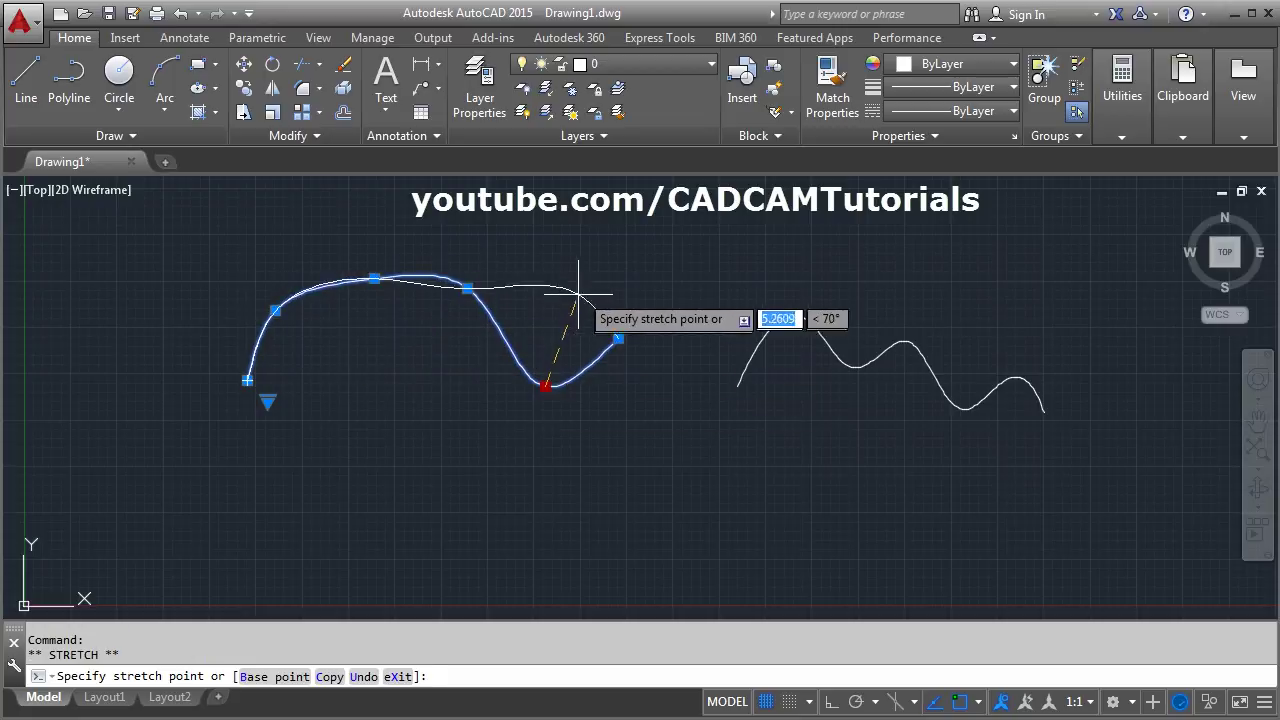
{"action": "left_click", "coordinate": [583, 288]}
{"action": "left_click", "coordinate": [618, 339]}
{"action": "left_click", "coordinate": [532, 402]}
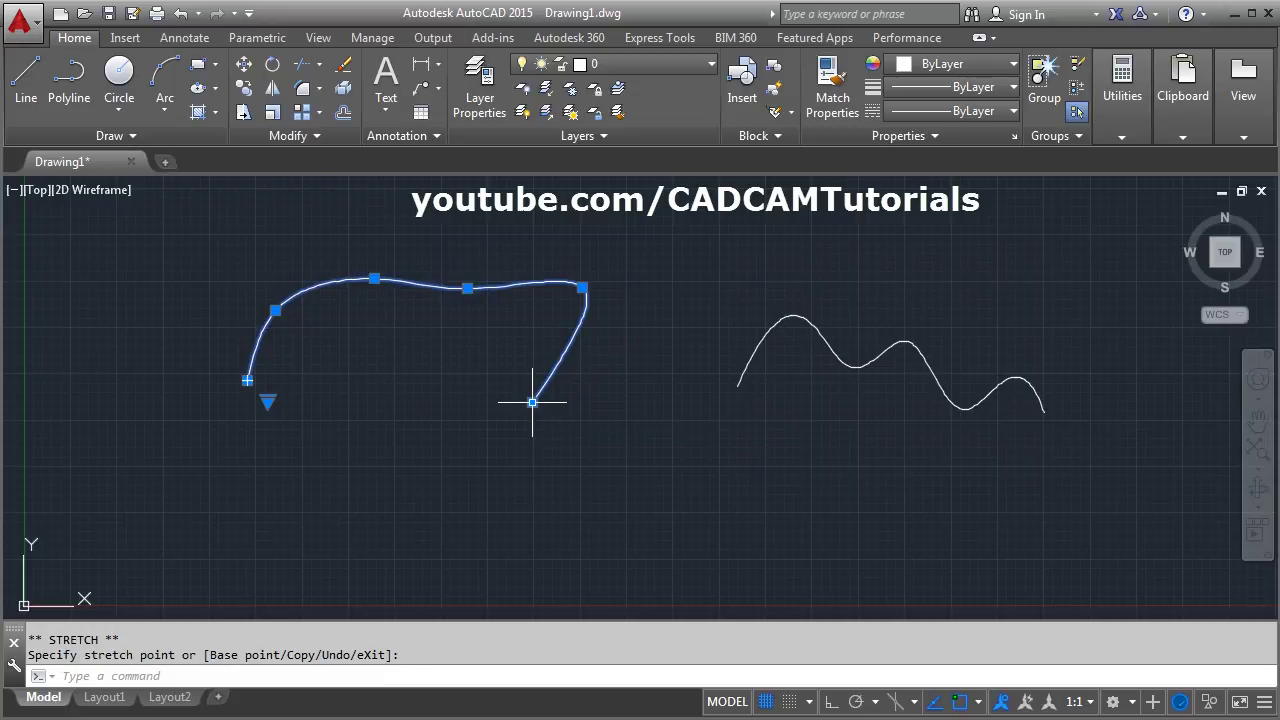
{"action": "key", "text": "Escape"}
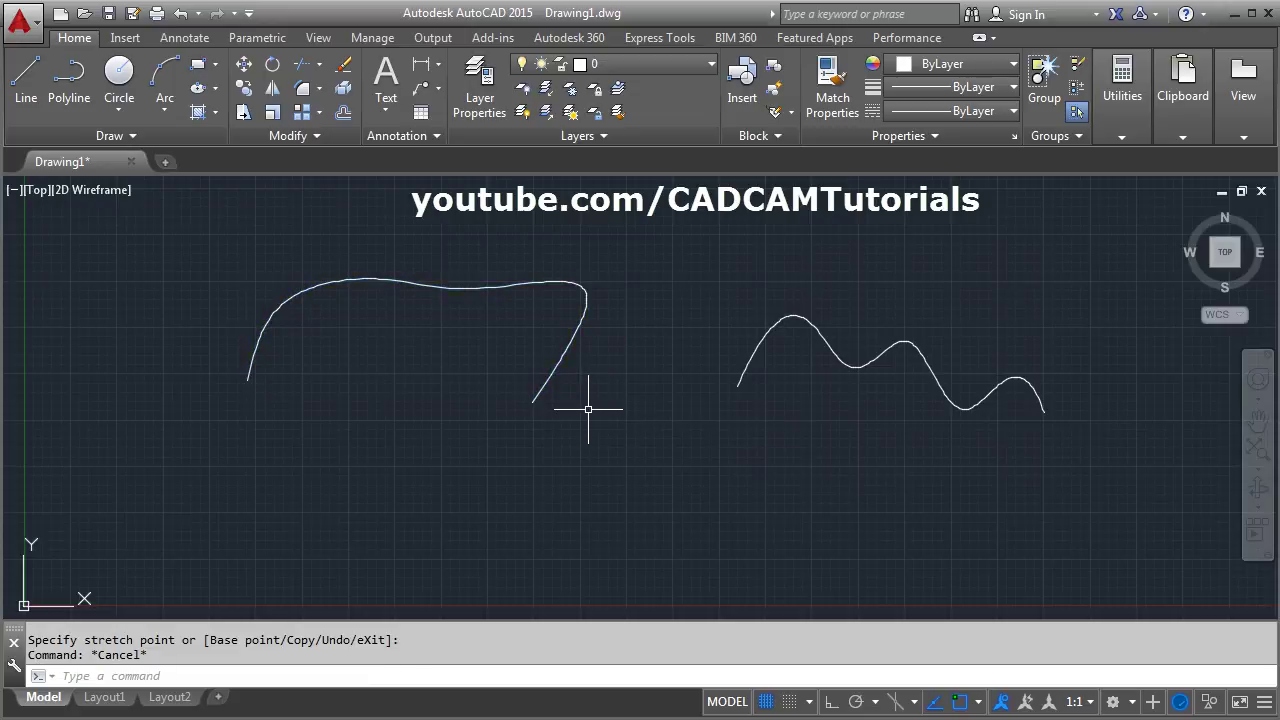
Start a new fit-point spline, keeping the Fit method, with its first point at lower left
{"action": "left_click", "coordinate": [125, 138]}
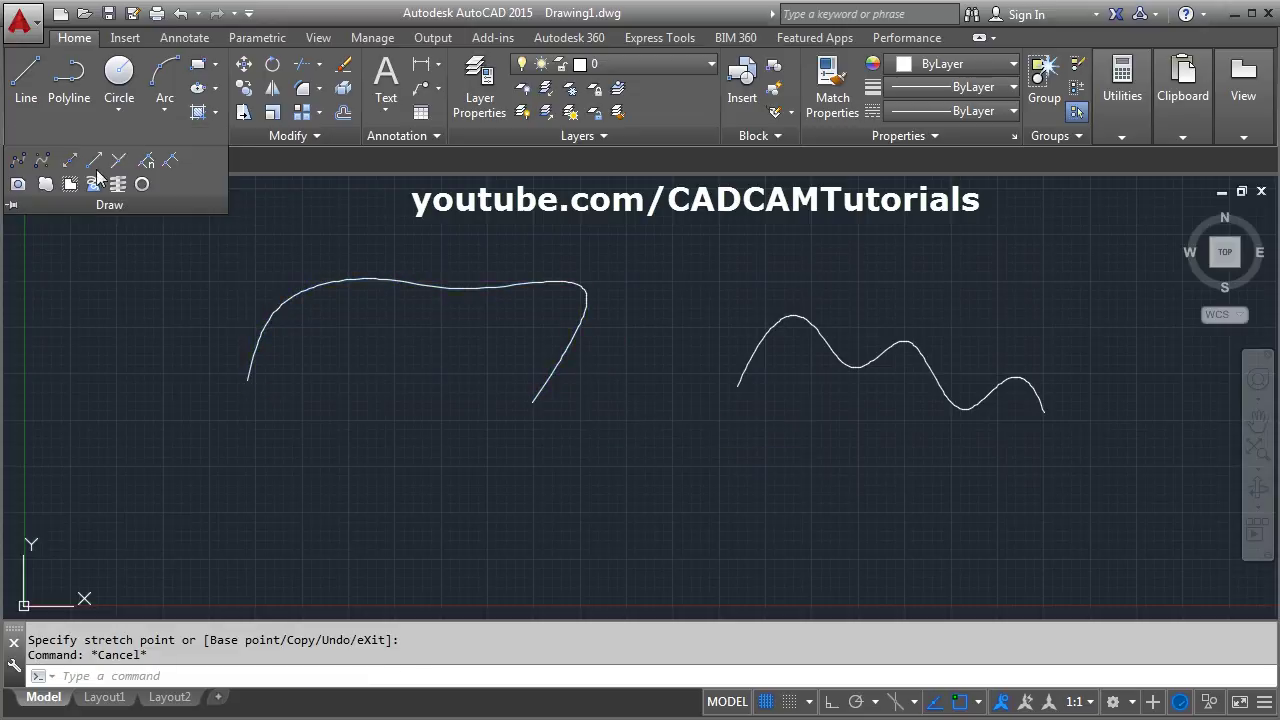
{"action": "left_click", "coordinate": [19, 161]}
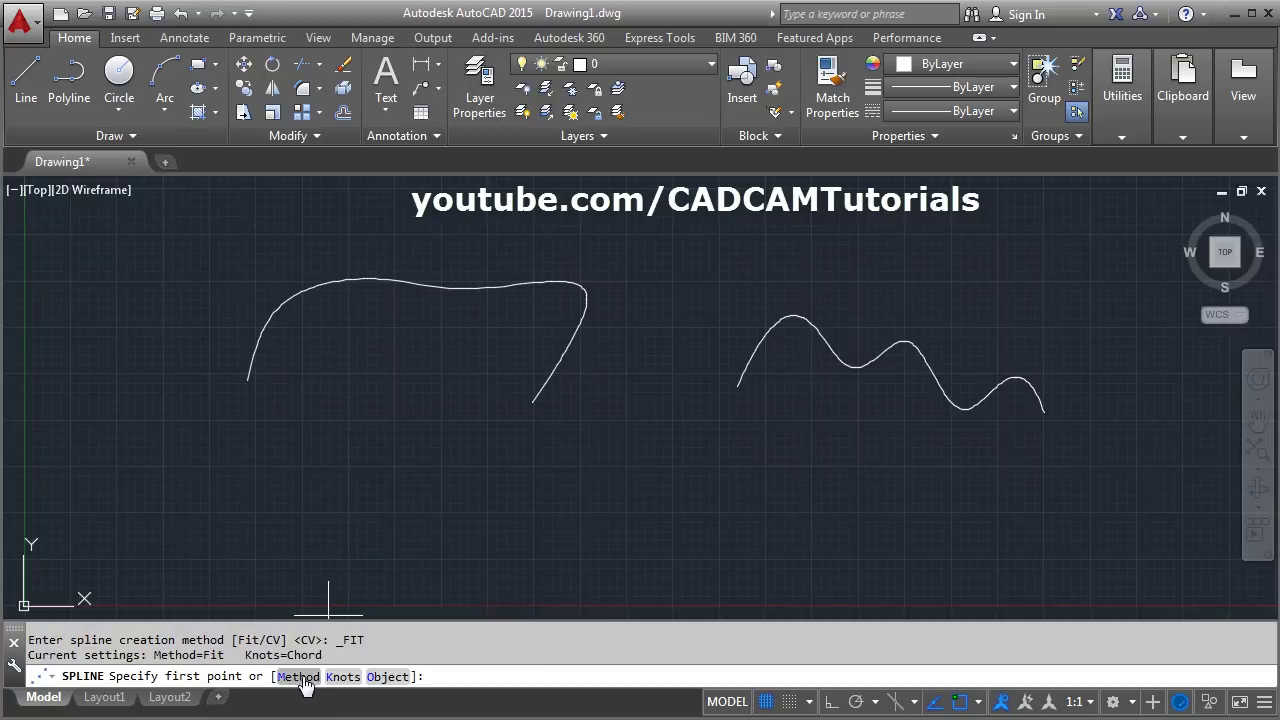
{"action": "left_click", "coordinate": [298, 677]}
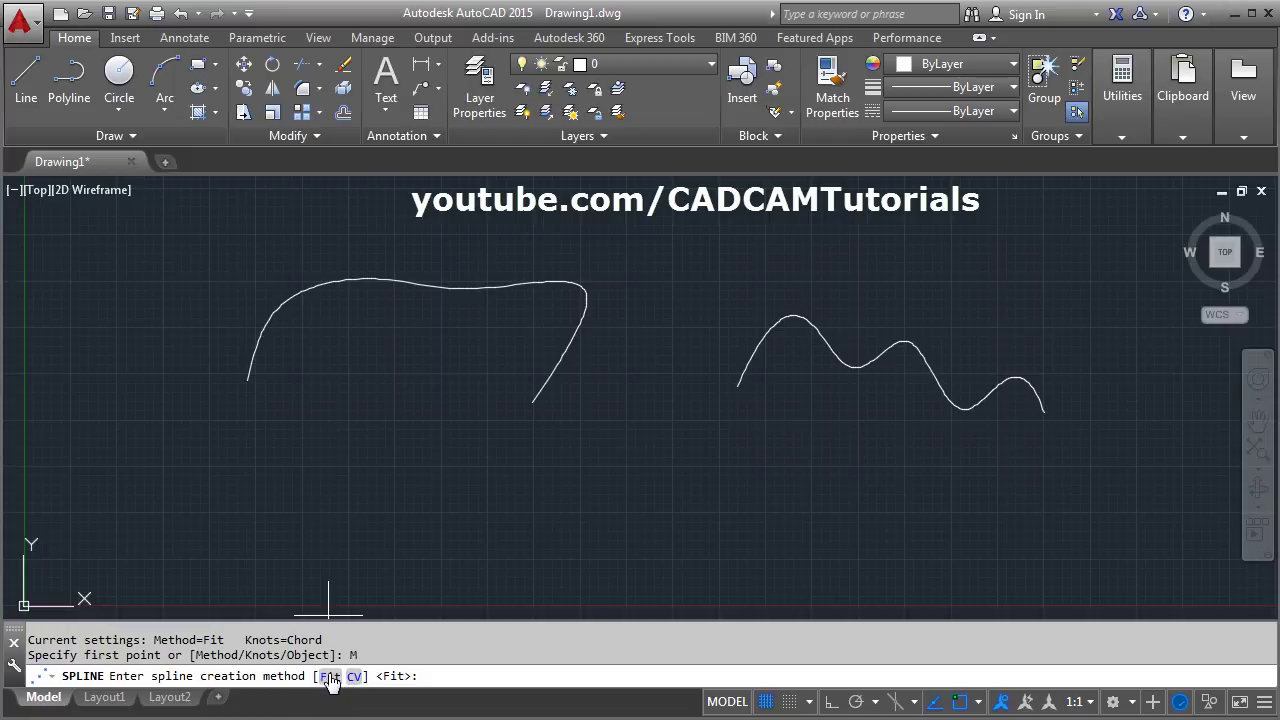
{"action": "left_click", "coordinate": [329, 677]}
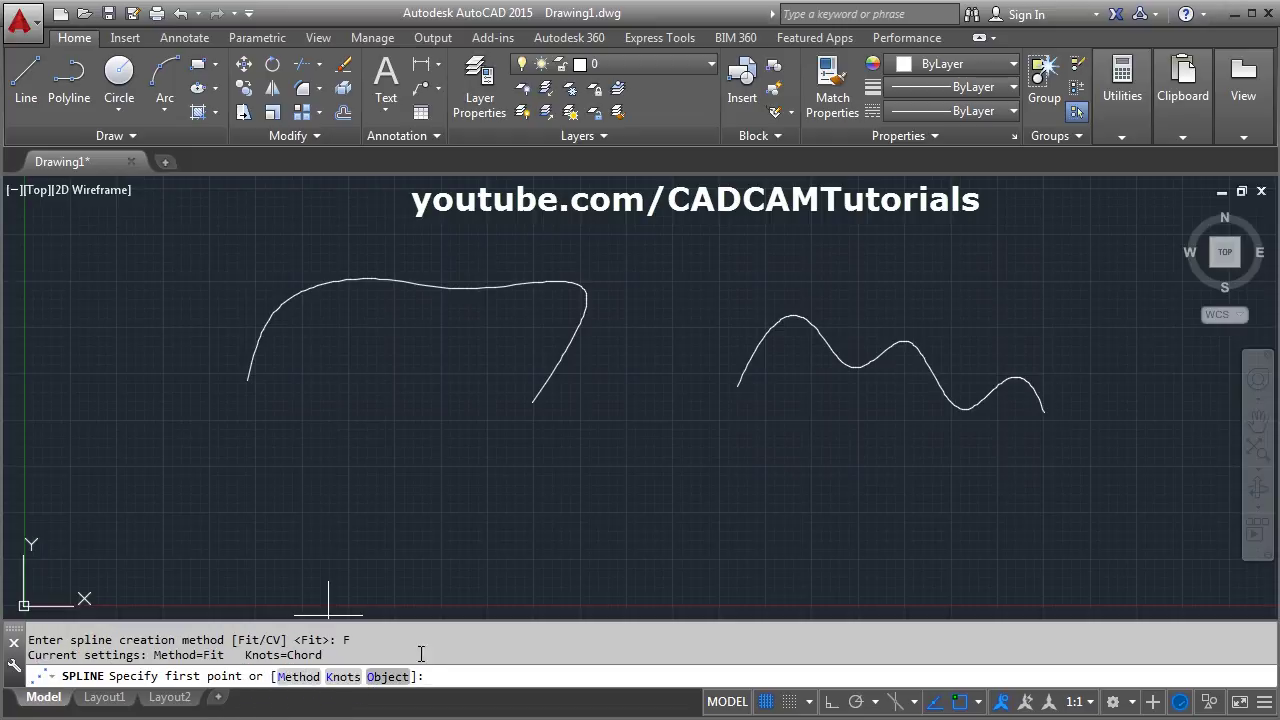
{"action": "left_click", "coordinate": [288, 513]}
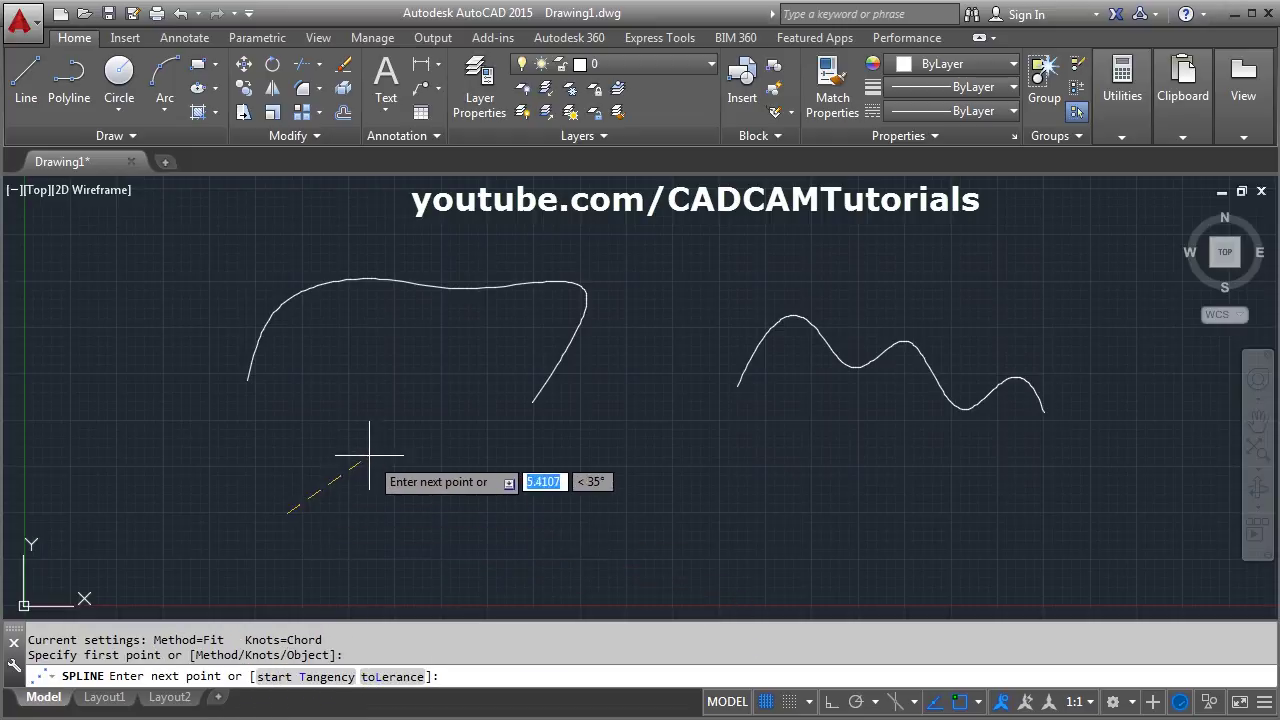
Set the spline's start tangent, place three wave fit points, and set the end tangent
{"action": "left_click", "coordinate": [296, 678]}
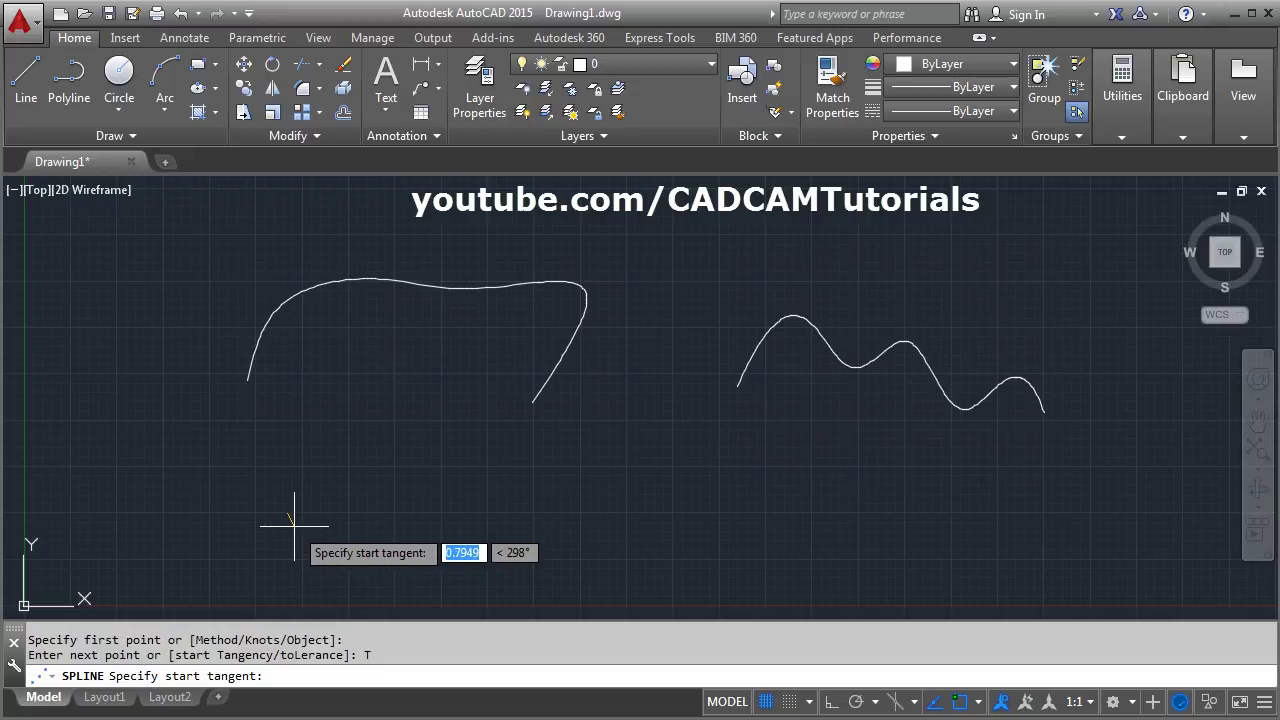
{"action": "left_click", "coordinate": [314, 552]}
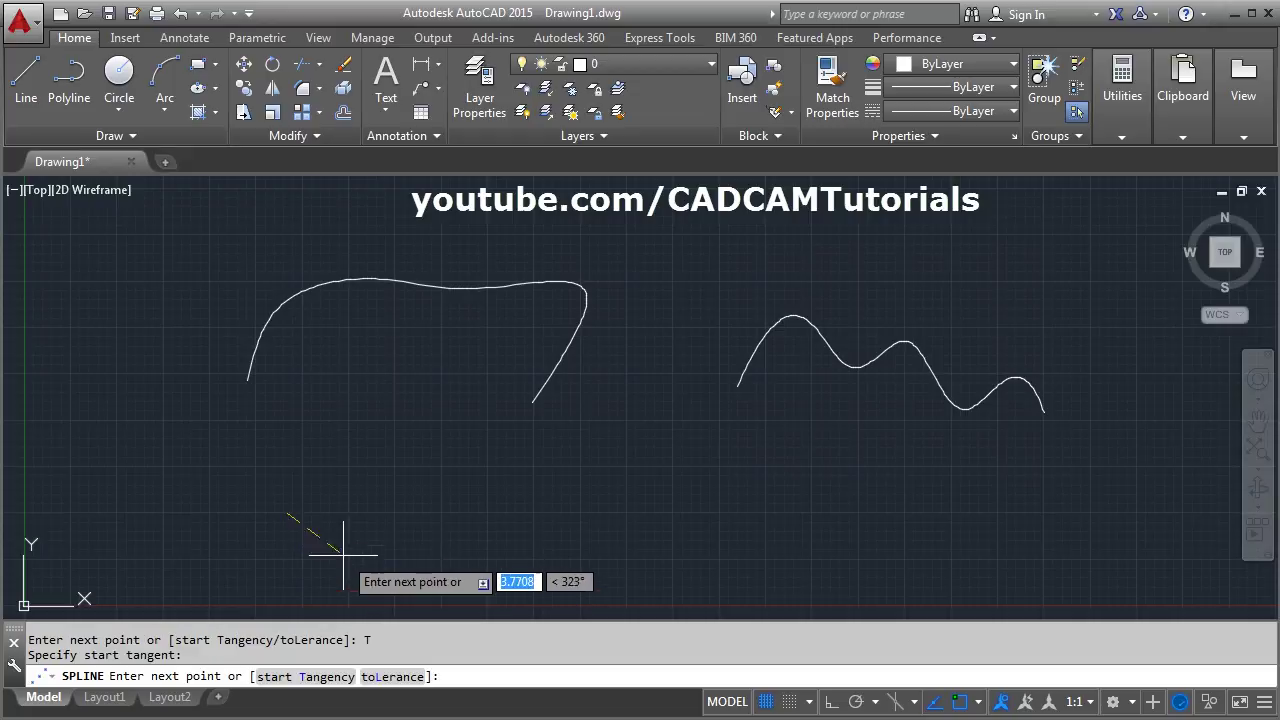
{"action": "left_click", "coordinate": [366, 516]}
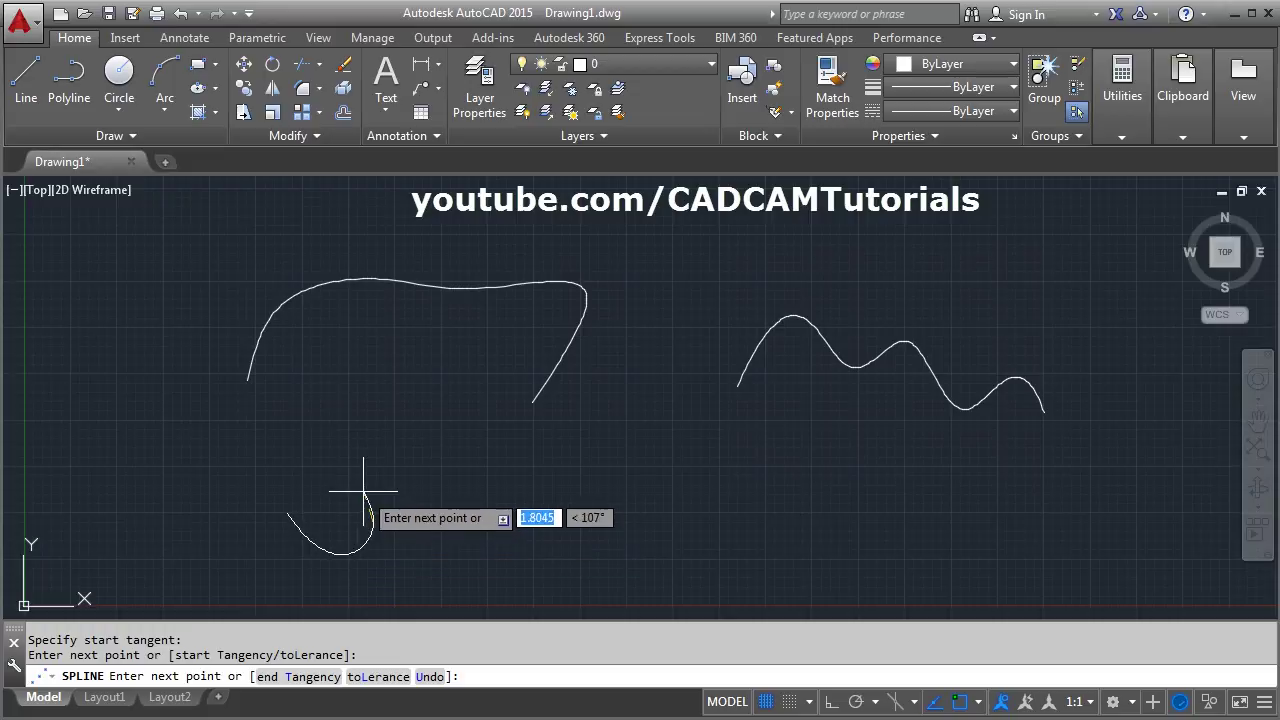
{"action": "left_click", "coordinate": [420, 493]}
{"action": "left_click", "coordinate": [485, 528]}
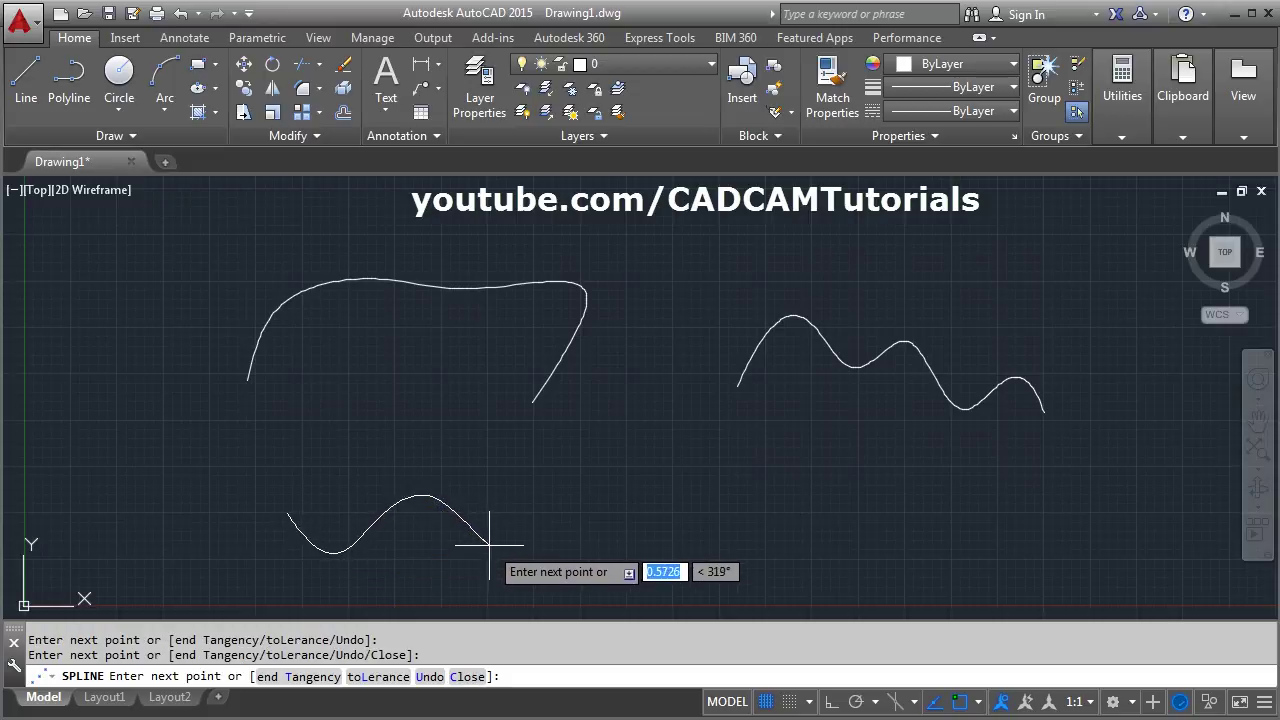
{"action": "left_click", "coordinate": [293, 676]}
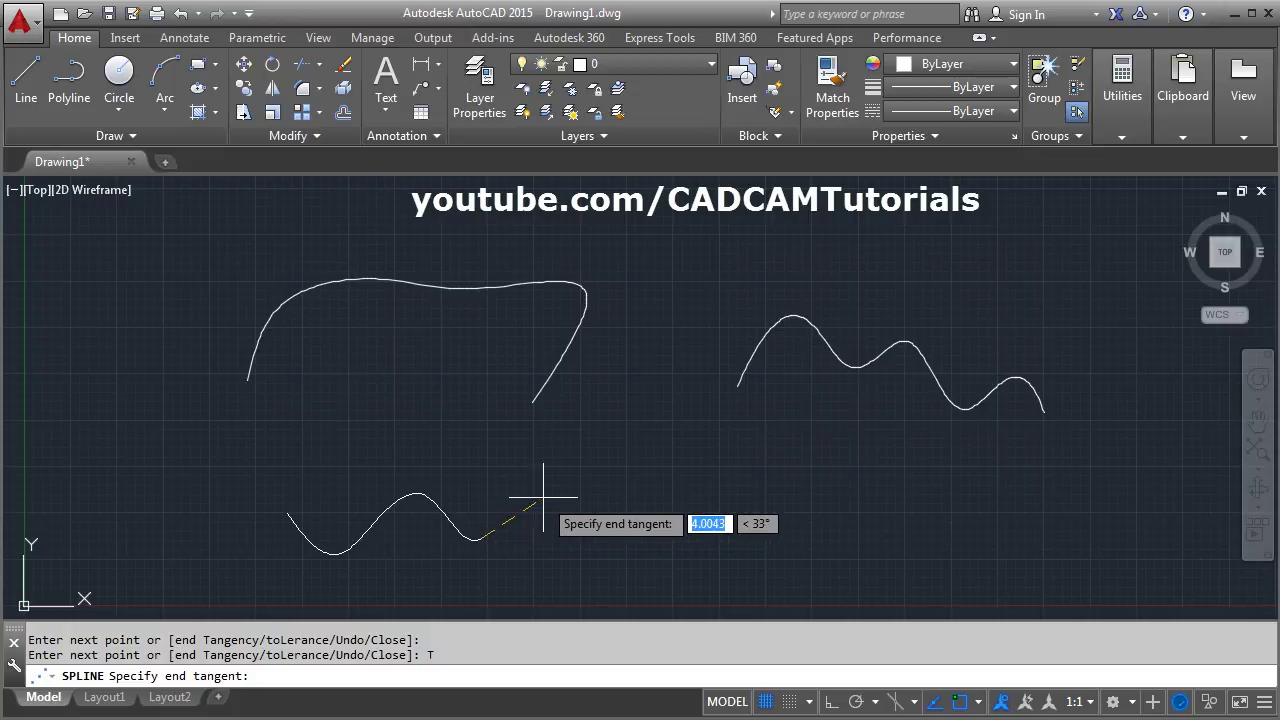
{"action": "left_click", "coordinate": [543, 497]}
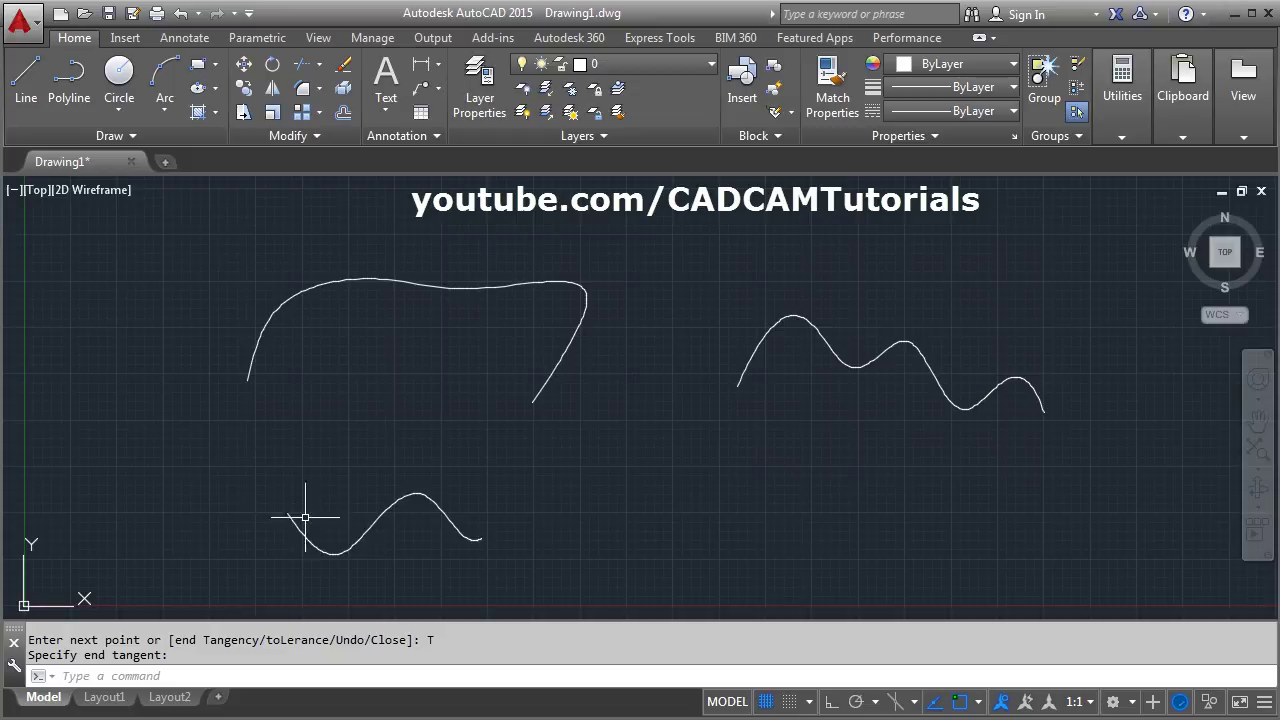
Start a Spline Fit at lower right and set its fit tolerance to 1
{"action": "left_click", "coordinate": [100, 136]}
{"action": "left_click", "coordinate": [19, 162]}
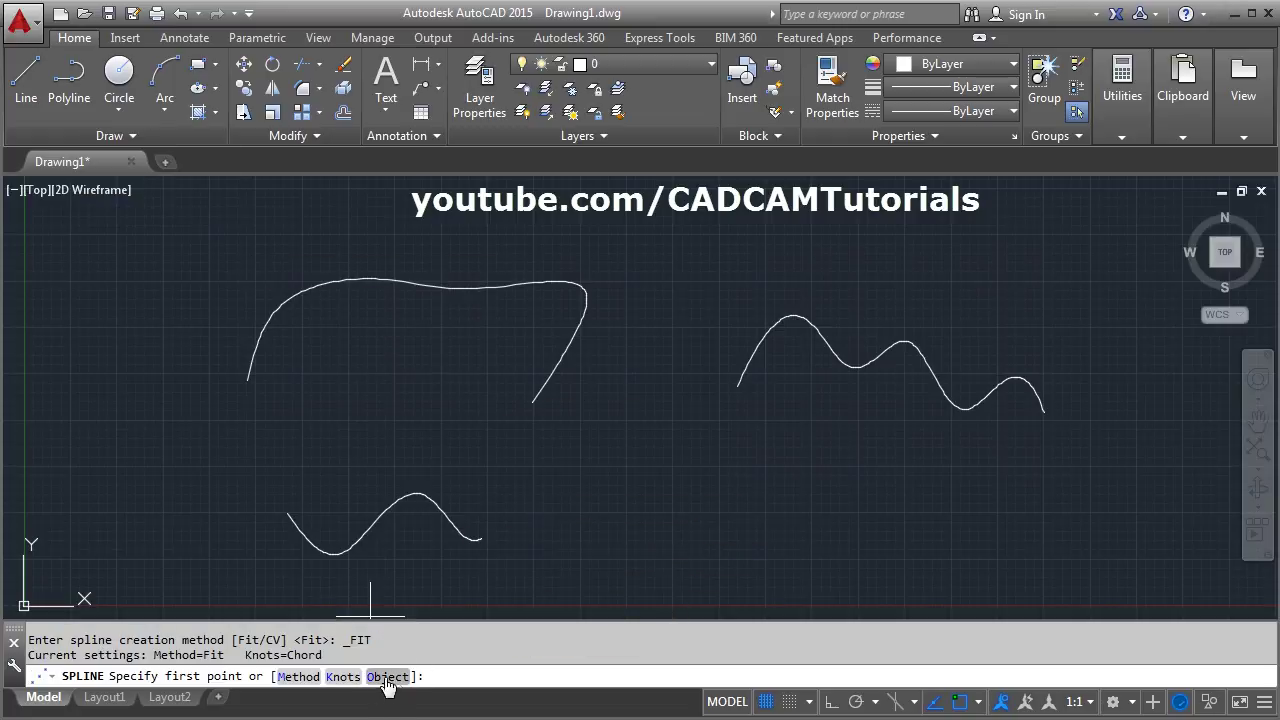
{"action": "left_click", "coordinate": [617, 513]}
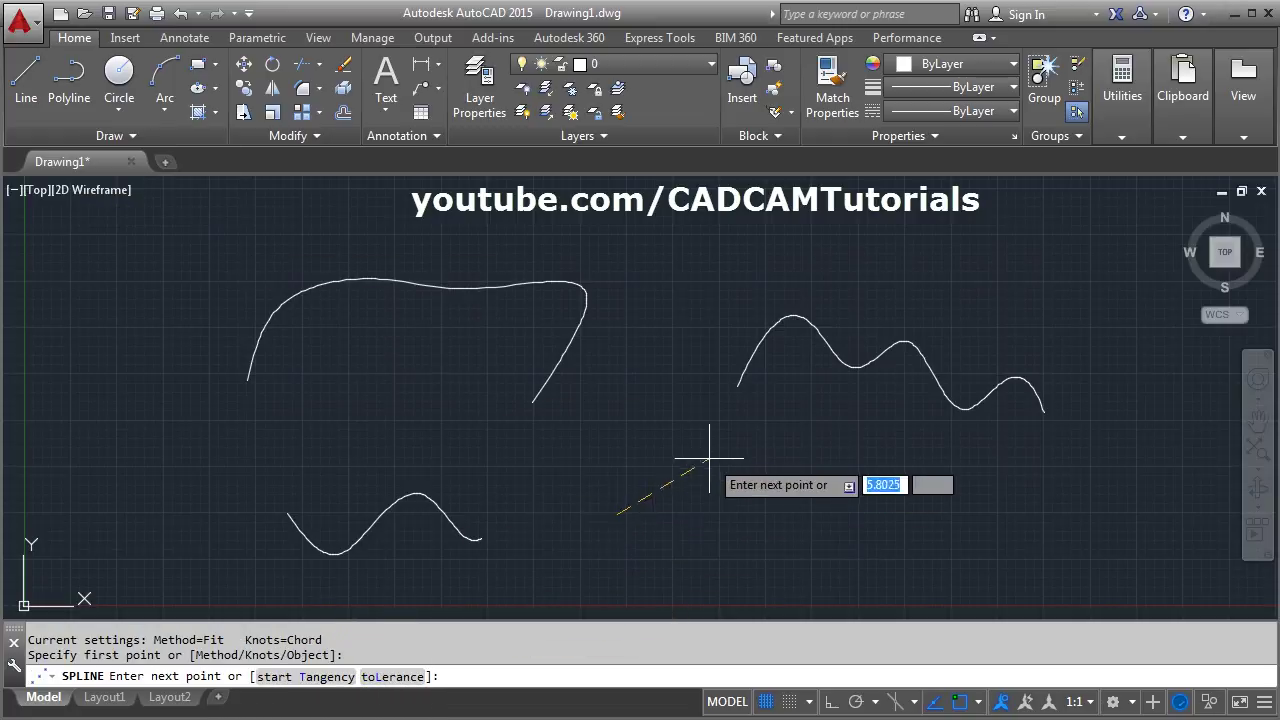
{"action": "left_click", "coordinate": [395, 678]}
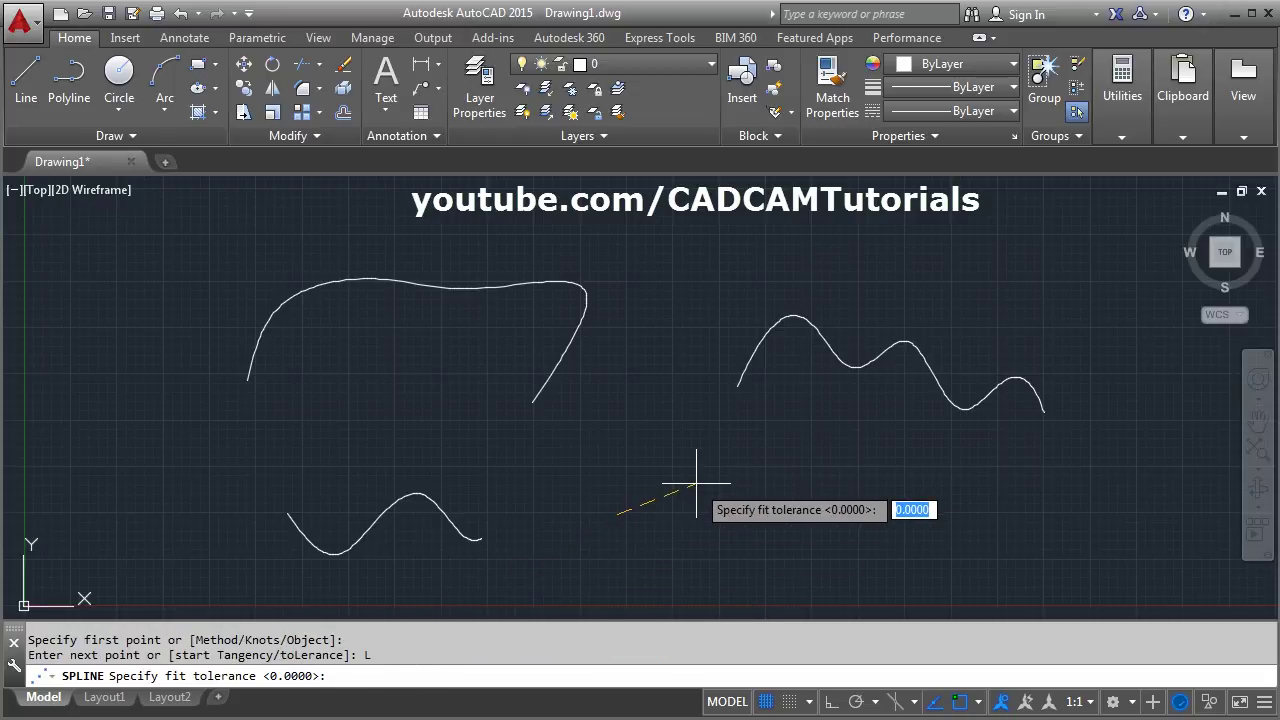
{"action": "type", "text": "1"}
{"action": "key", "text": "Return"}
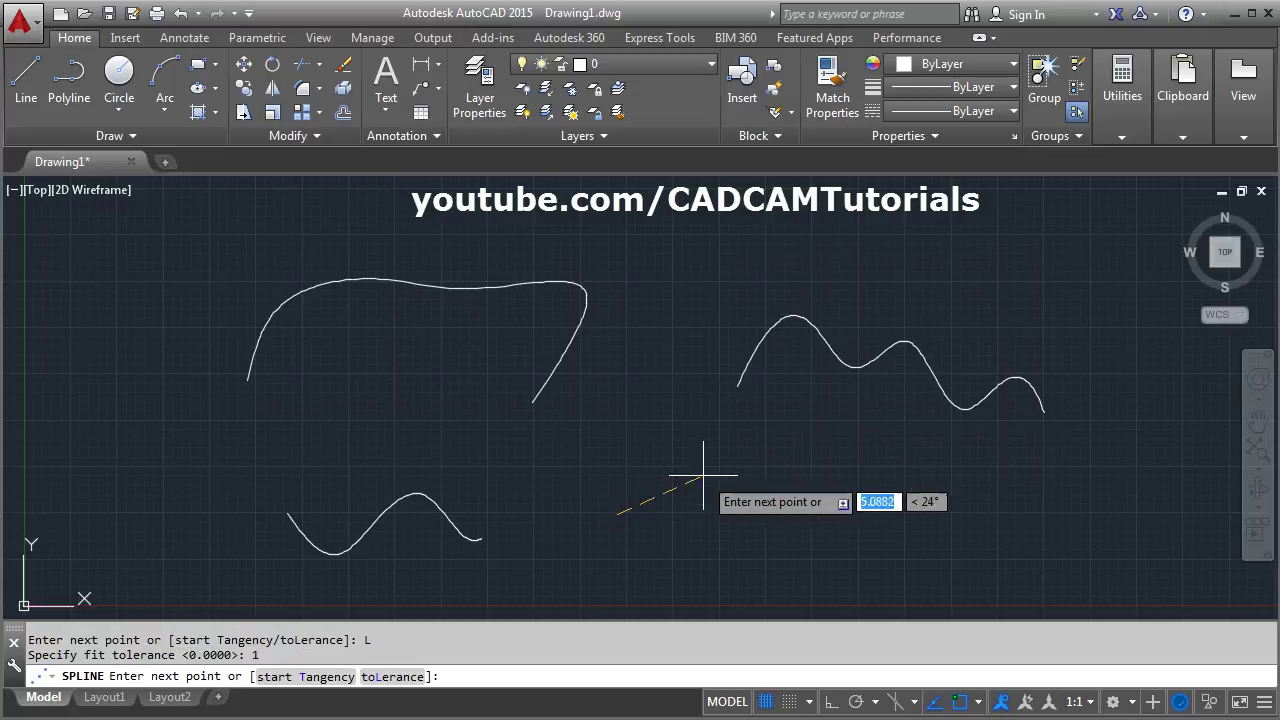
Place five more wavy fit points to finish the spline, then select it to show its fit points
{"action": "left_click", "coordinate": [716, 456]}
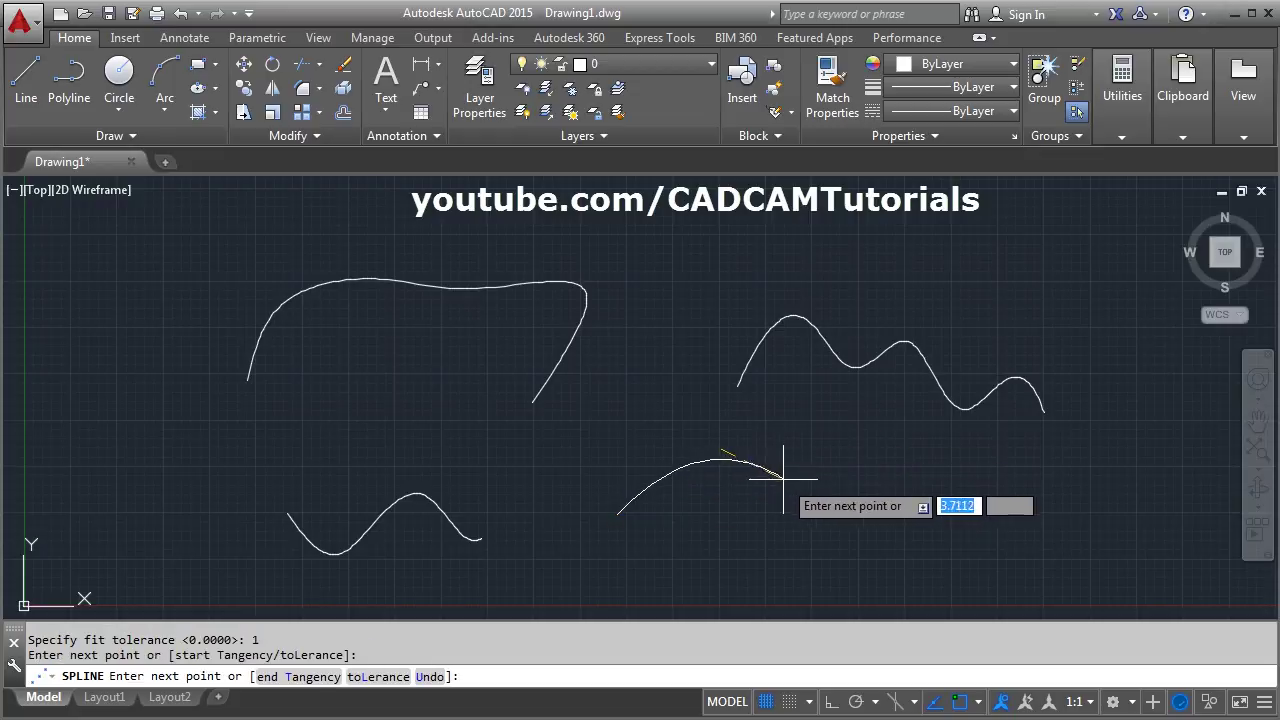
{"action": "left_click", "coordinate": [808, 530]}
{"action": "left_click", "coordinate": [907, 452]}
{"action": "left_click", "coordinate": [1003, 518]}
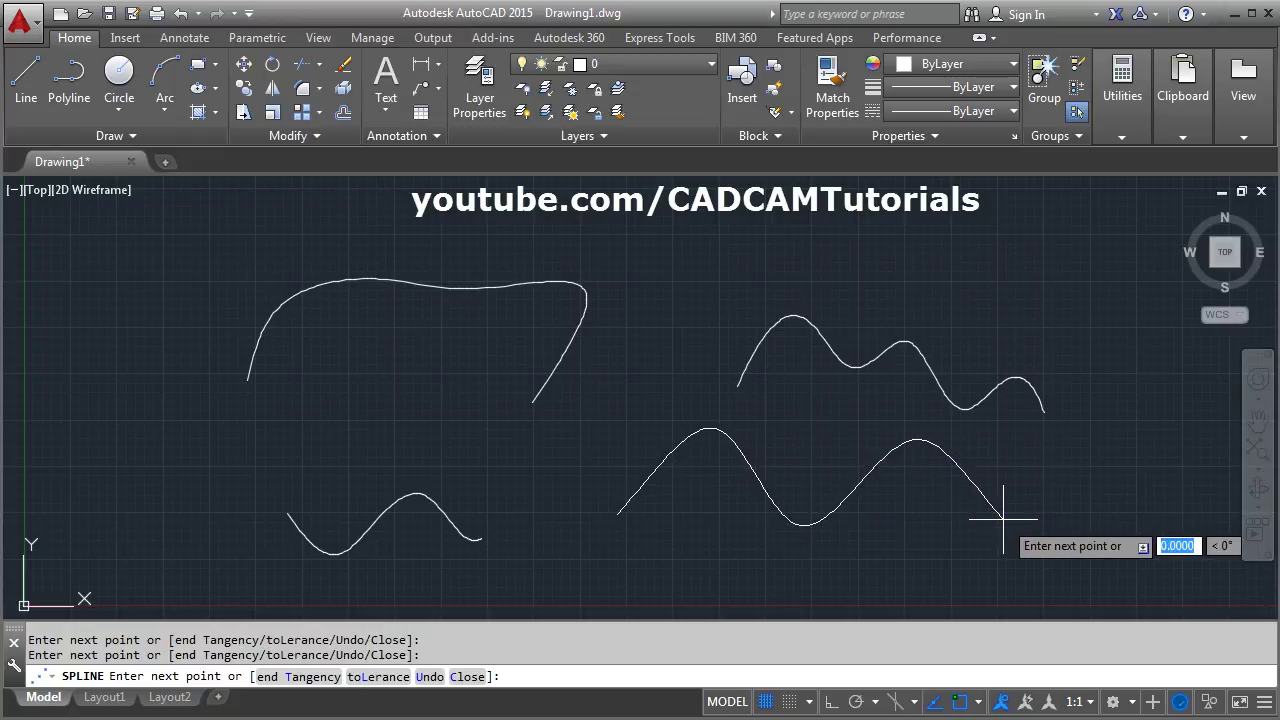
{"action": "left_click", "coordinate": [1049, 479]}
{"action": "key", "text": "Return"}
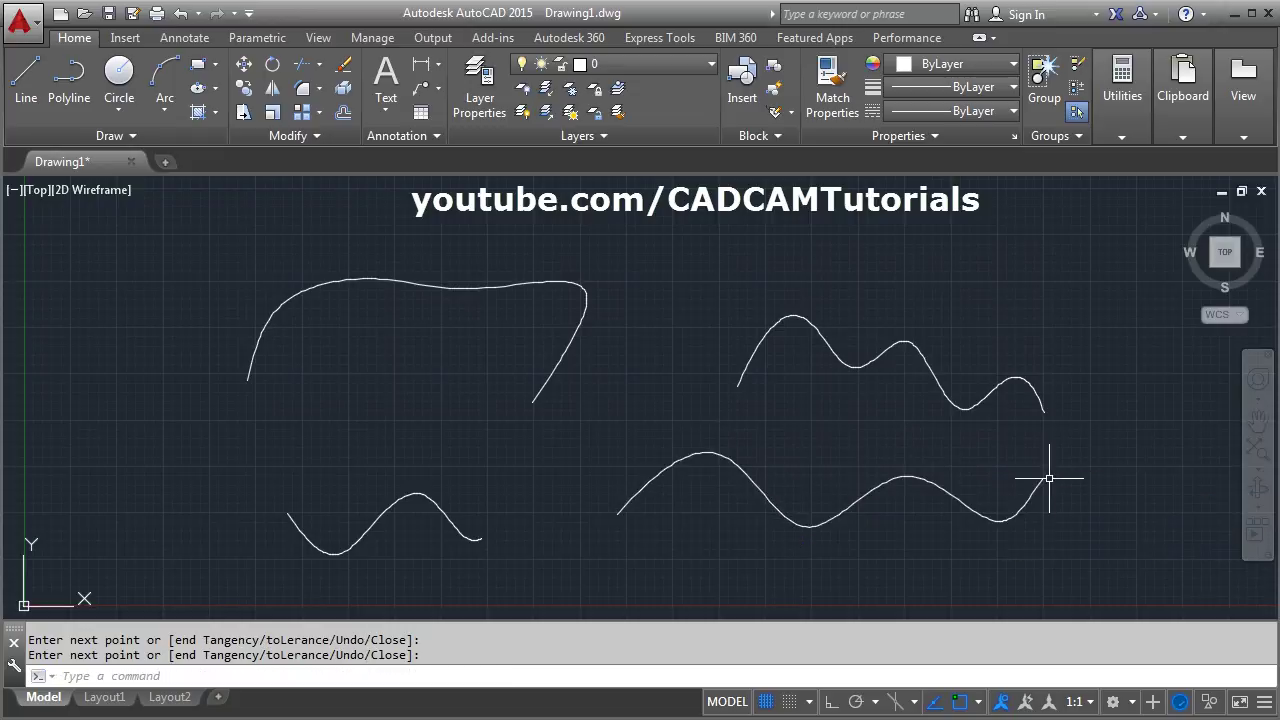
{"action": "left_click", "coordinate": [850, 507]}
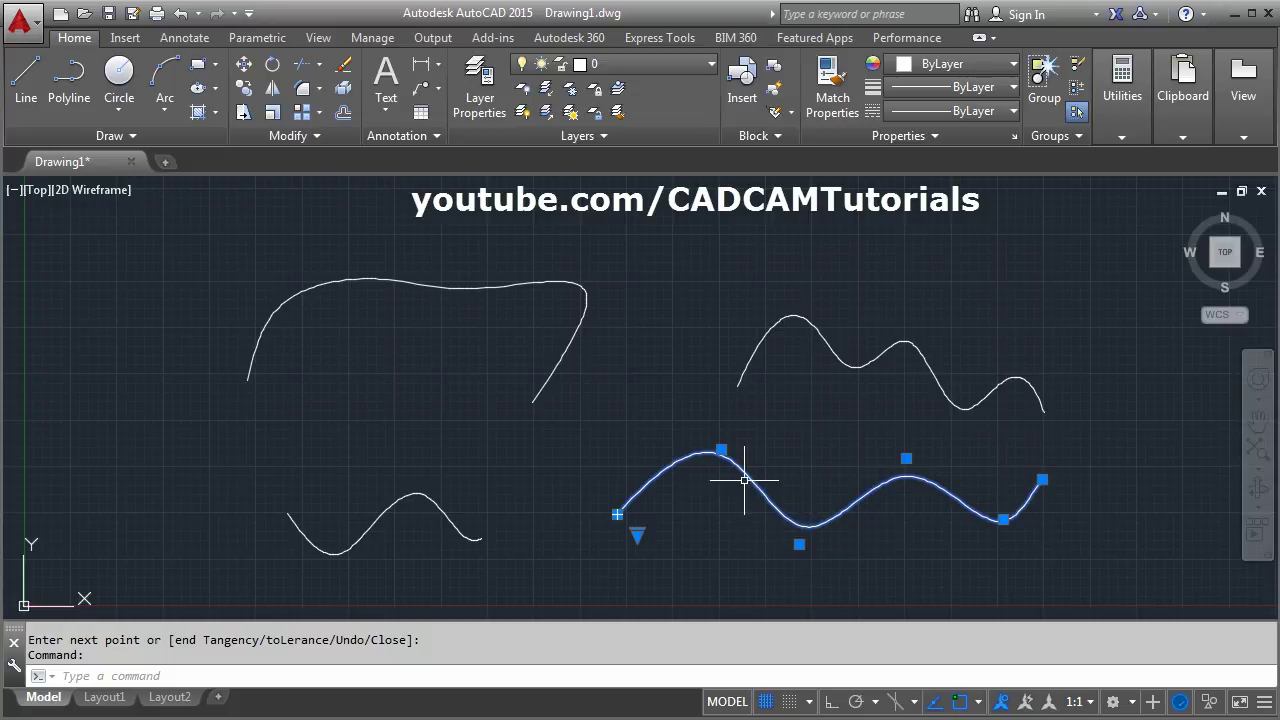
{"action": "left_click", "coordinate": [430, 286]}
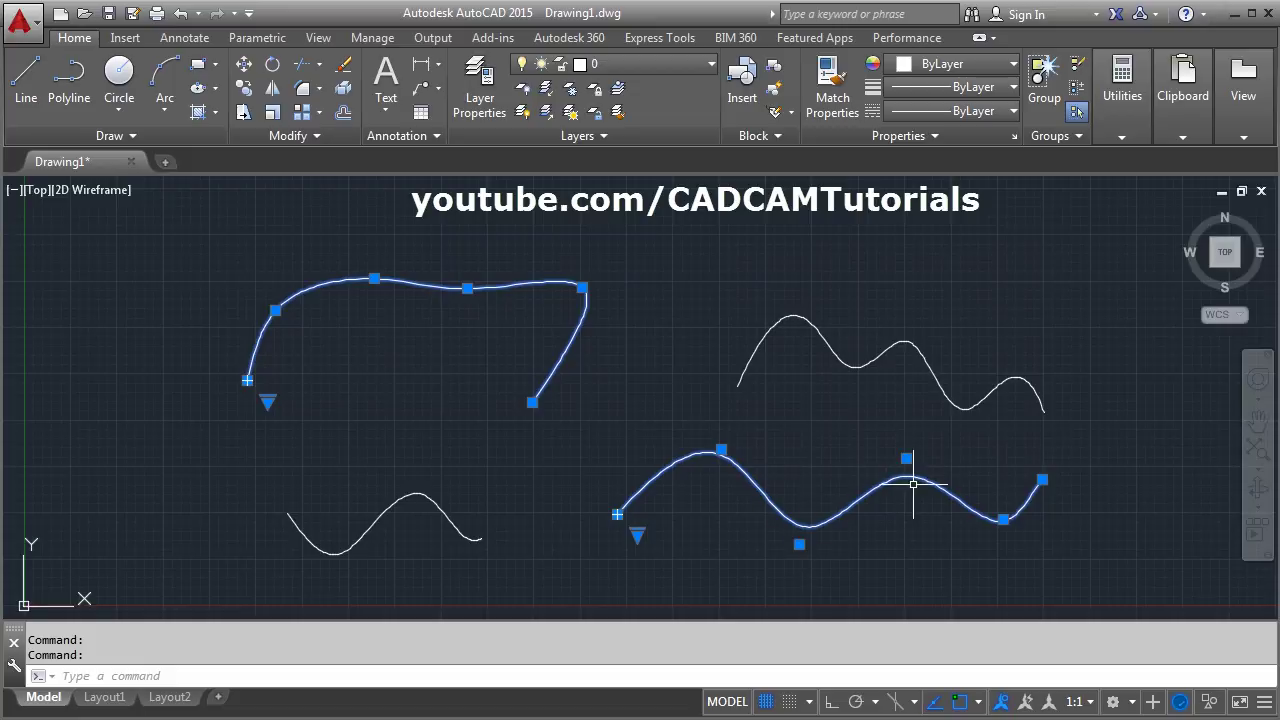
{"action": "mouse_move", "coordinate": [878, 548]}
{"action": "middle_mouse_down"}
{"action": "mouse_move", "coordinate": [849, 457]}
{"action": "mouse_move", "coordinate": [654, 400]}
{"action": "mouse_move", "coordinate": [726, 383]}
{"action": "middle_mouse_up"}
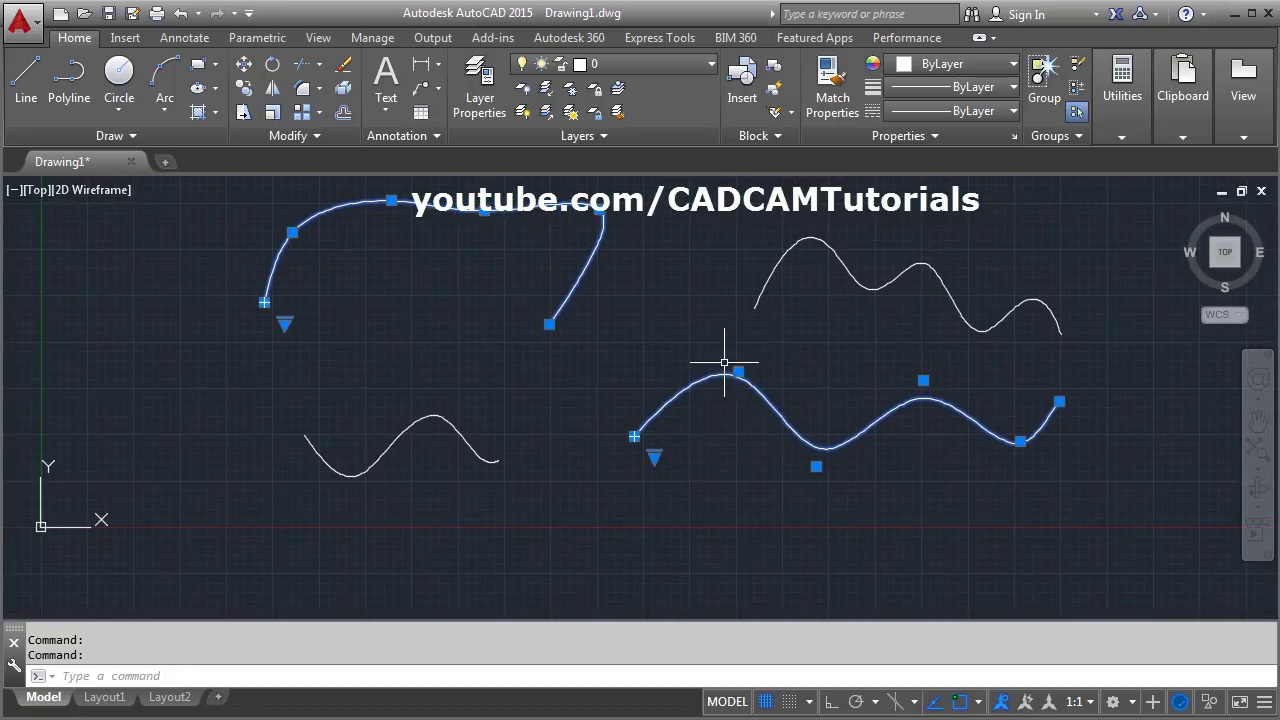
Start a Spline Fit below the existing curves and place its first four fit points
{"action": "key", "text": "Escape"}
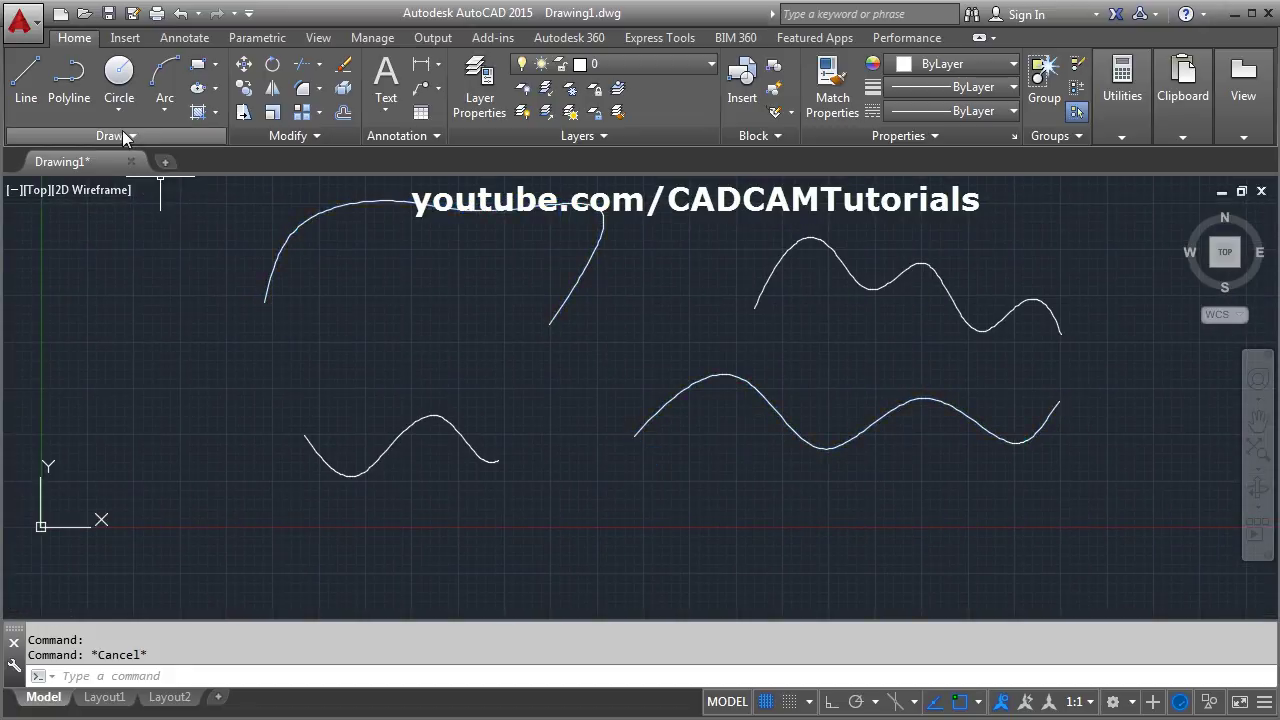
{"action": "left_click", "coordinate": [122, 136]}
{"action": "left_click", "coordinate": [20, 161]}
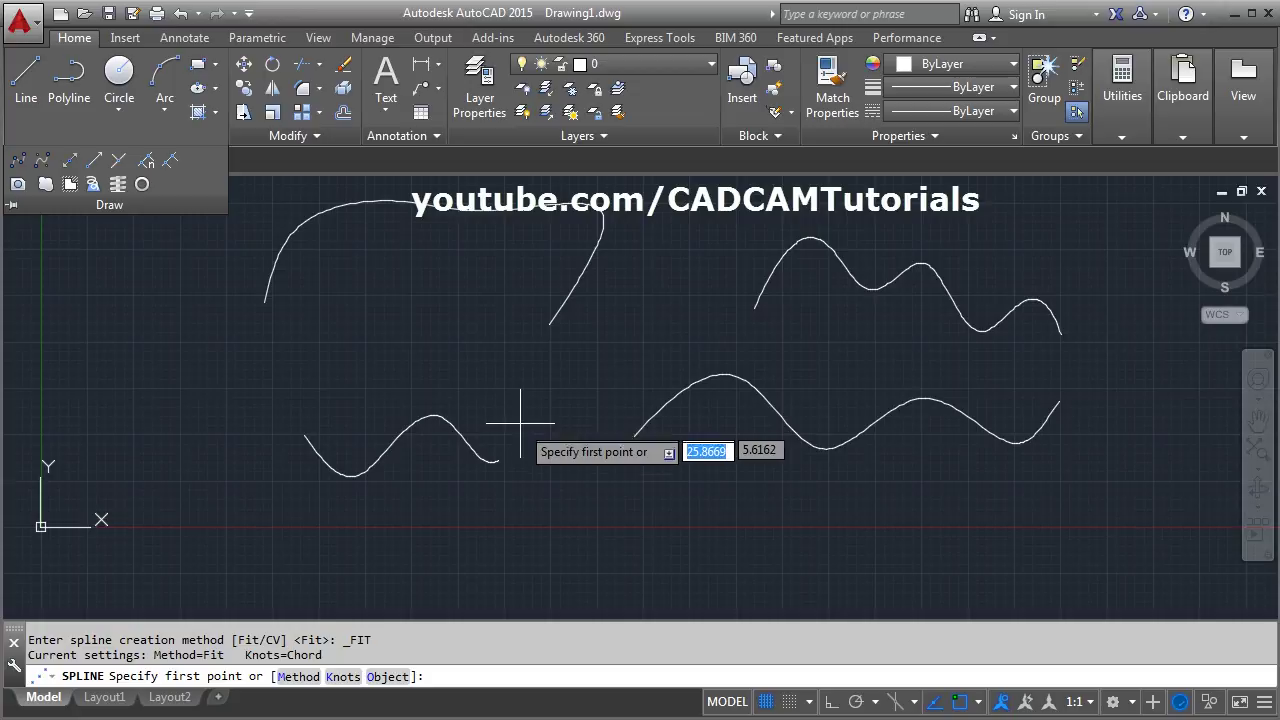
{"action": "left_click", "coordinate": [309, 561]}
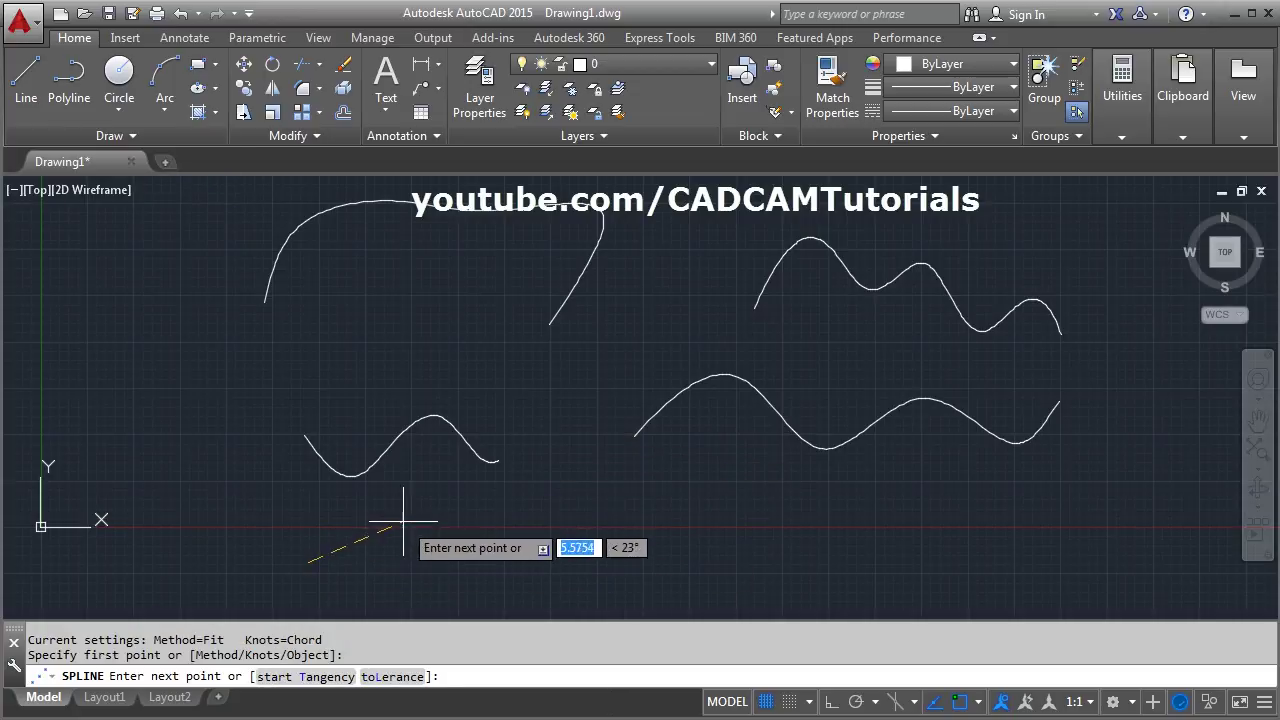
{"action": "left_click", "coordinate": [428, 496]}
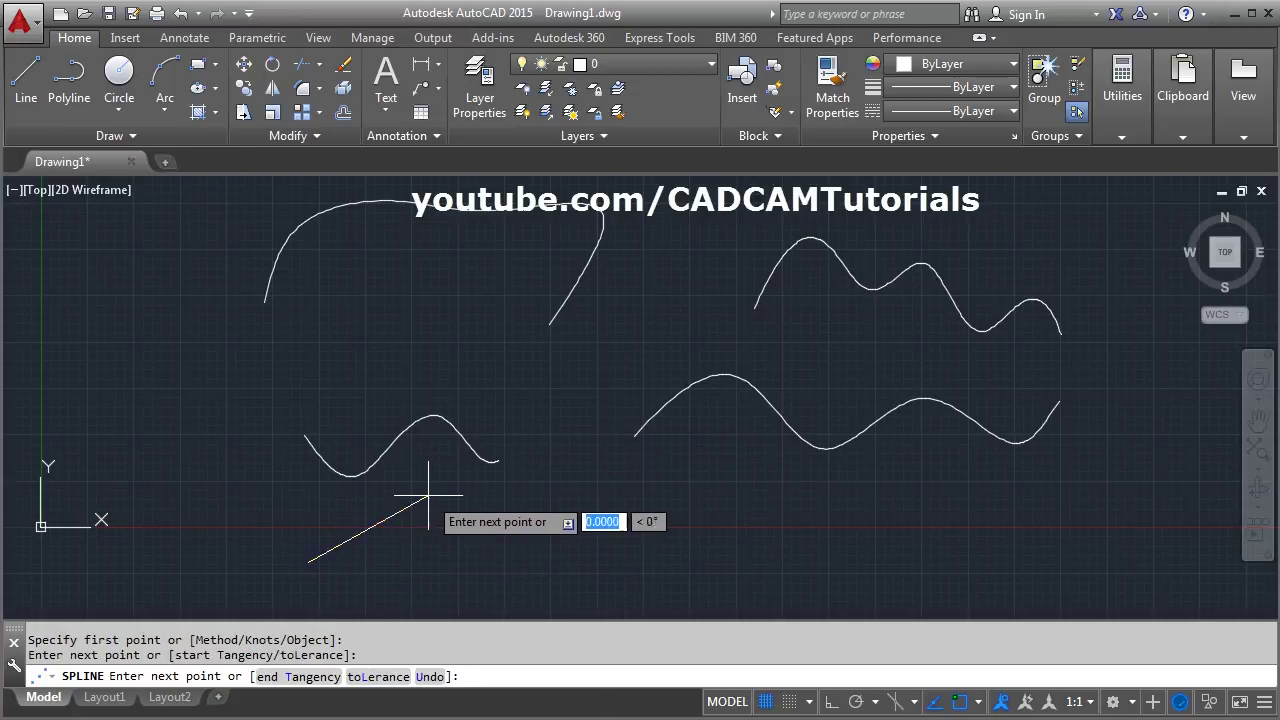
{"action": "left_click", "coordinate": [513, 538]}
{"action": "scroll", "coordinate": [541, 500], "scroll_direction": "down", "scroll_amount": 3}
{"action": "left_click", "coordinate": [500, 434]}
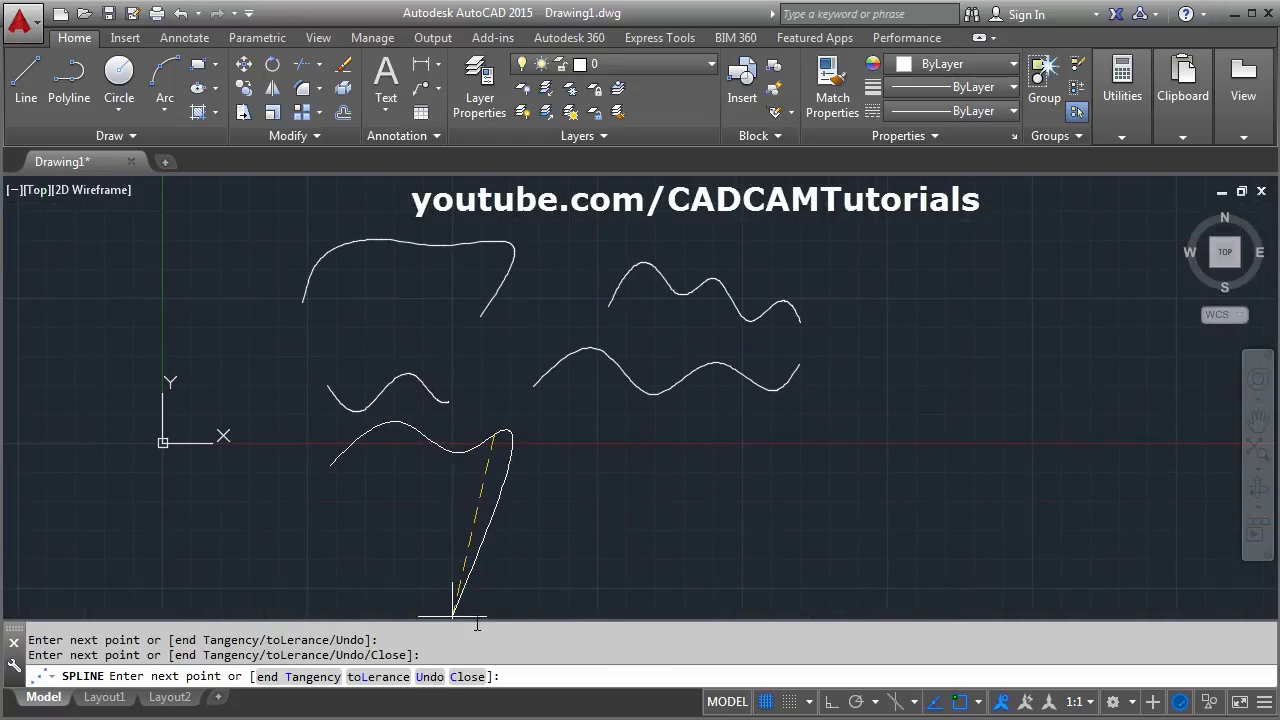
Undo the last fit point, add three more, close the spline into a kidney-shaped loop, then start another Spline Fit
{"action": "left_click", "coordinate": [429, 677]}
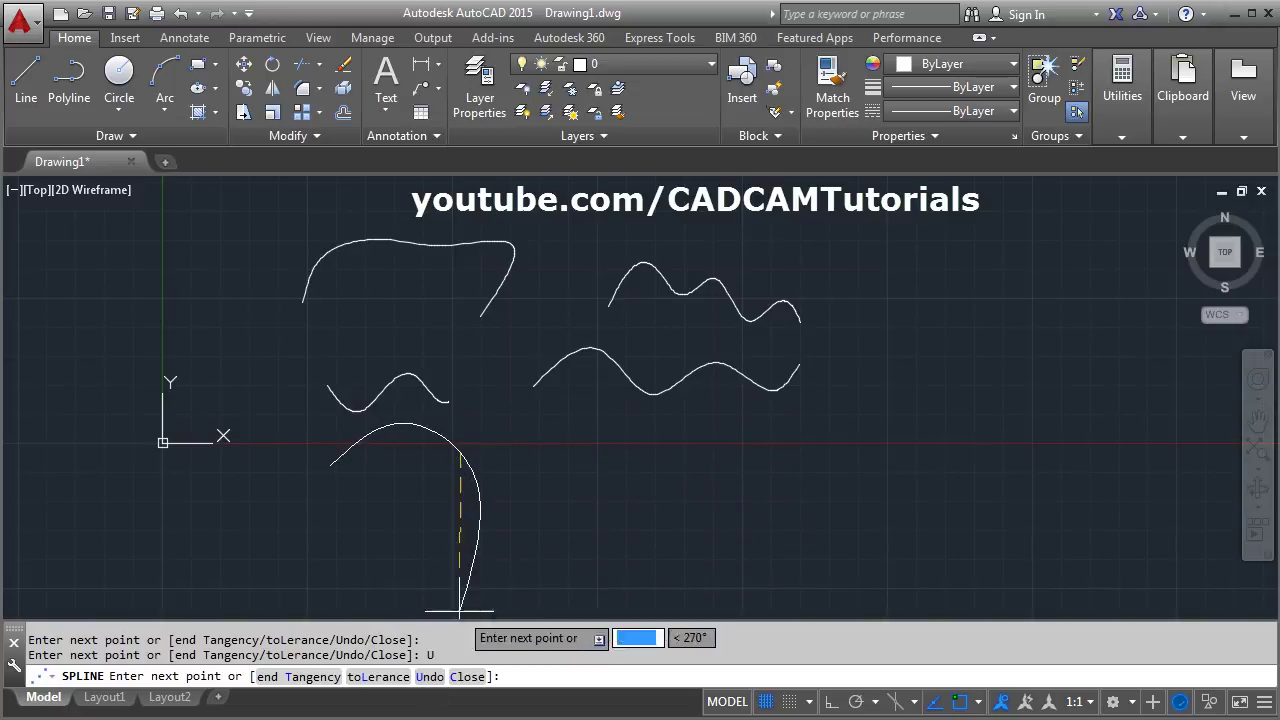
{"action": "left_click", "coordinate": [535, 427]}
{"action": "left_click", "coordinate": [537, 541]}
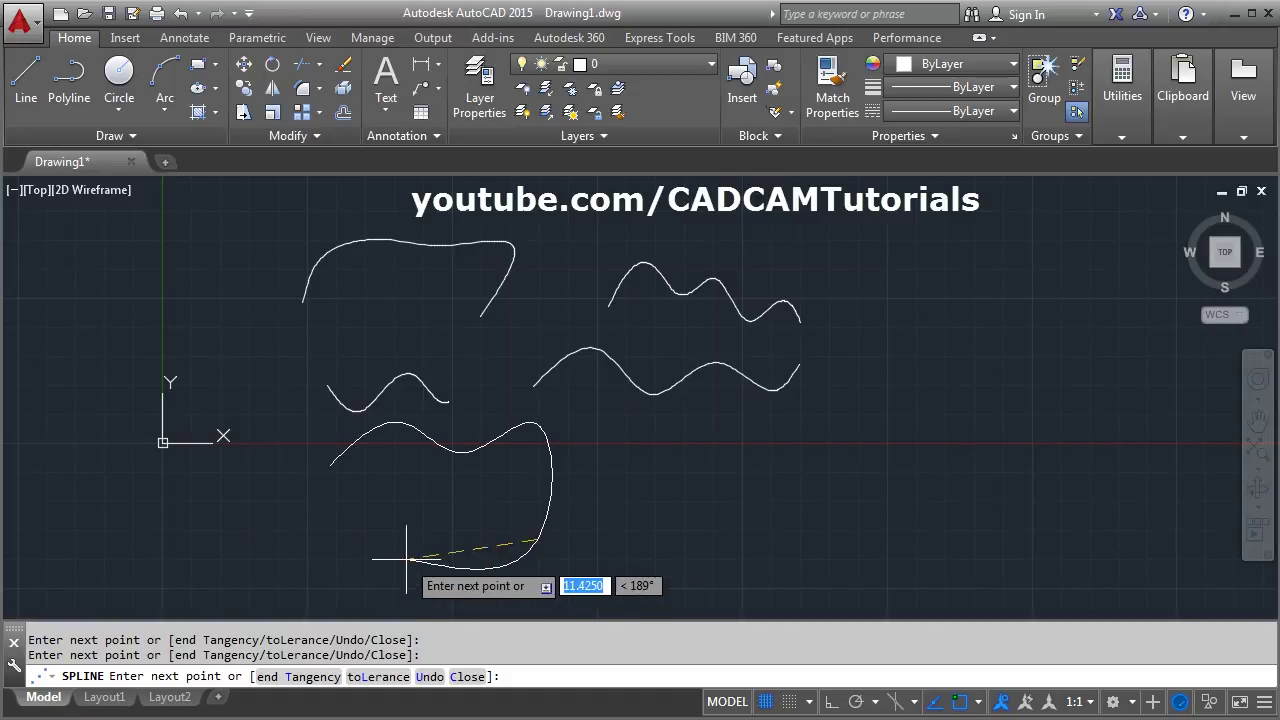
{"action": "left_click", "coordinate": [408, 560]}
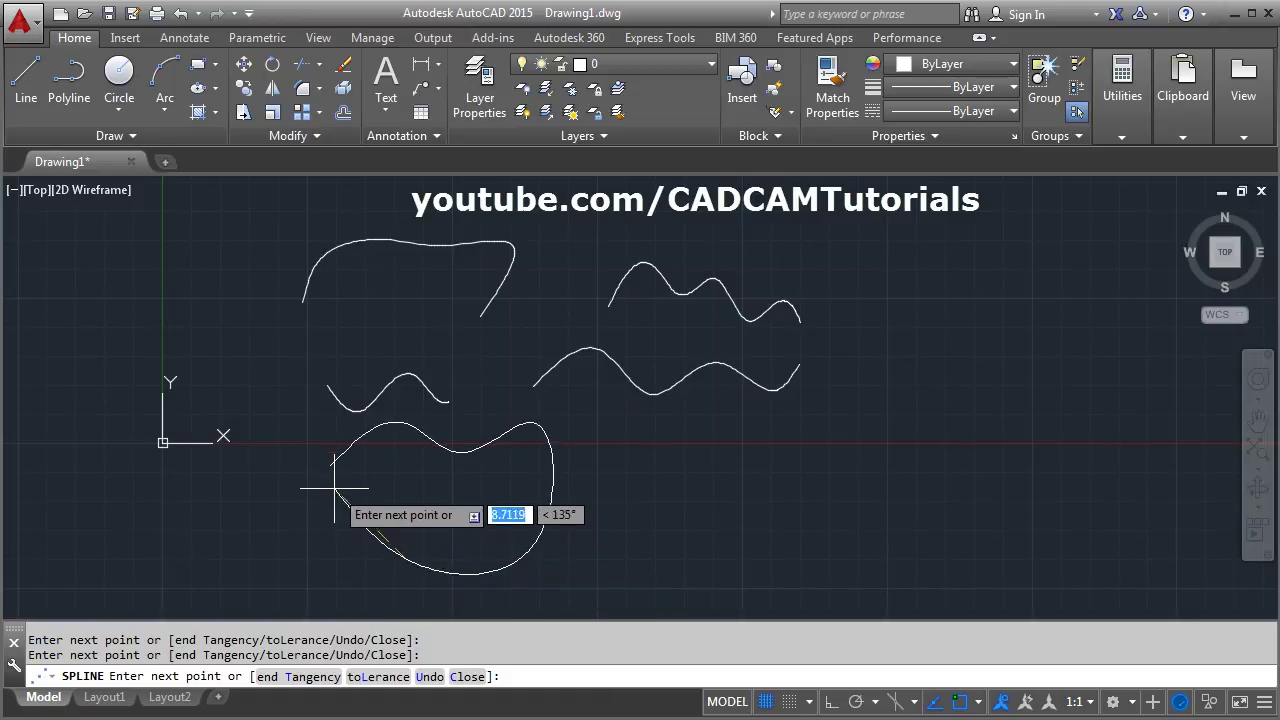
{"action": "left_click", "coordinate": [466, 678]}
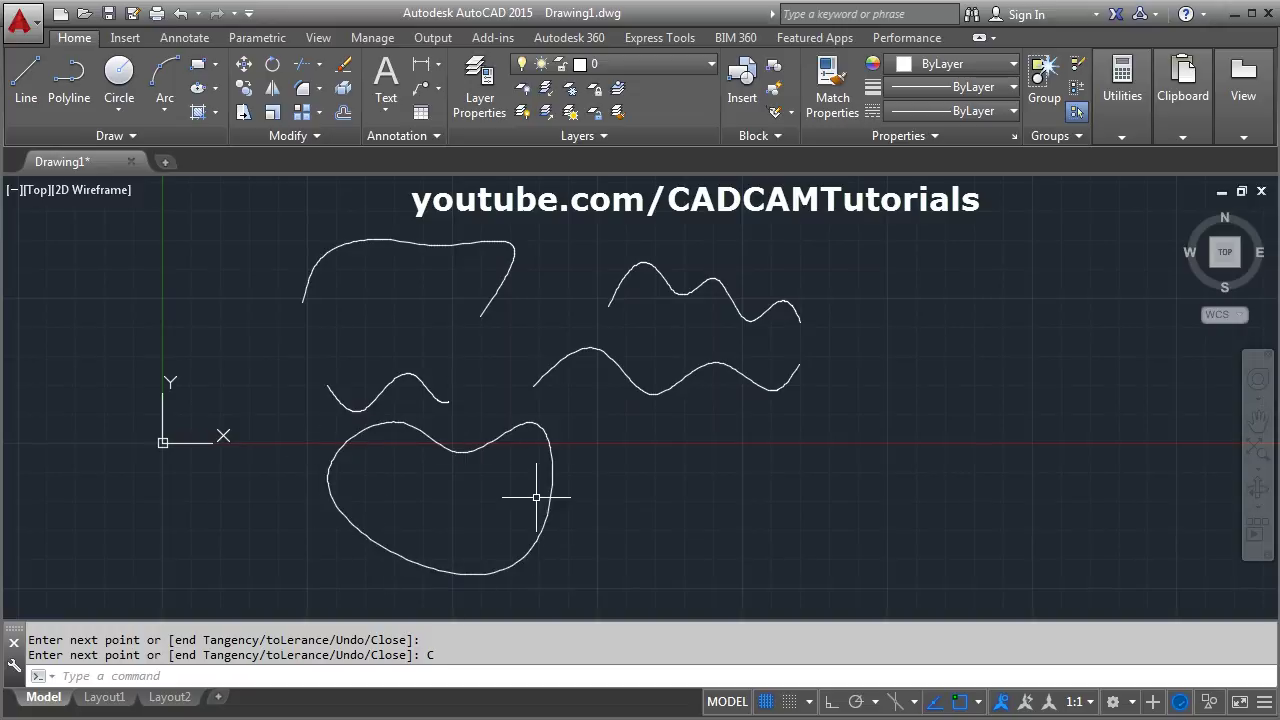
{"action": "left_click", "coordinate": [120, 136]}
{"action": "left_click", "coordinate": [42, 164]}
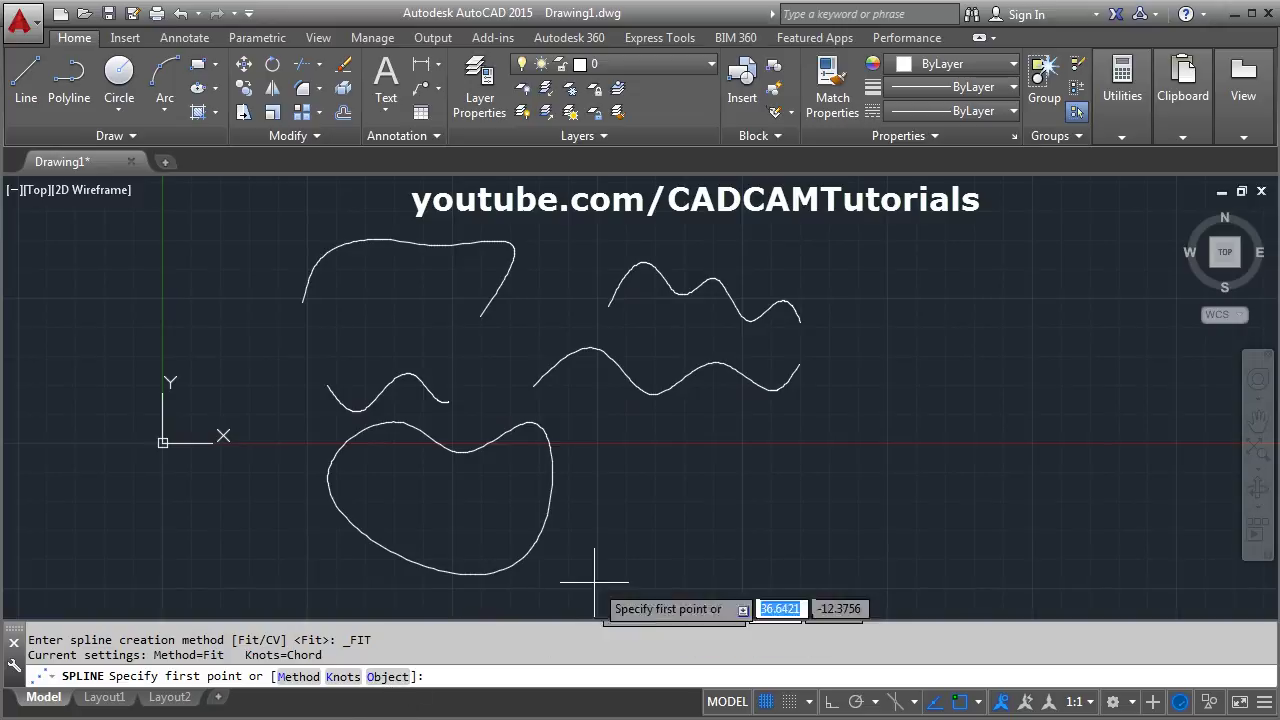
Cancel the spline and draw a six-vertex zigzag polyline at lower right
{"action": "left_click", "coordinate": [388, 677]}
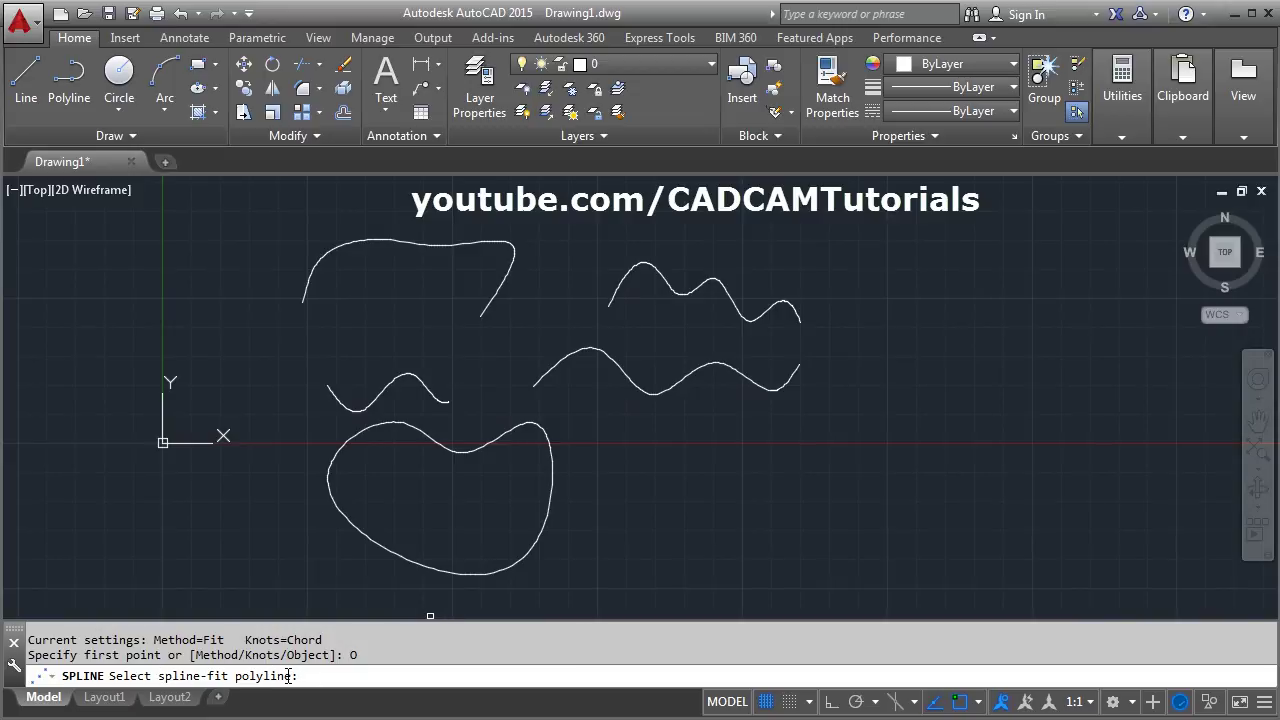
{"action": "key", "text": "Escape"}
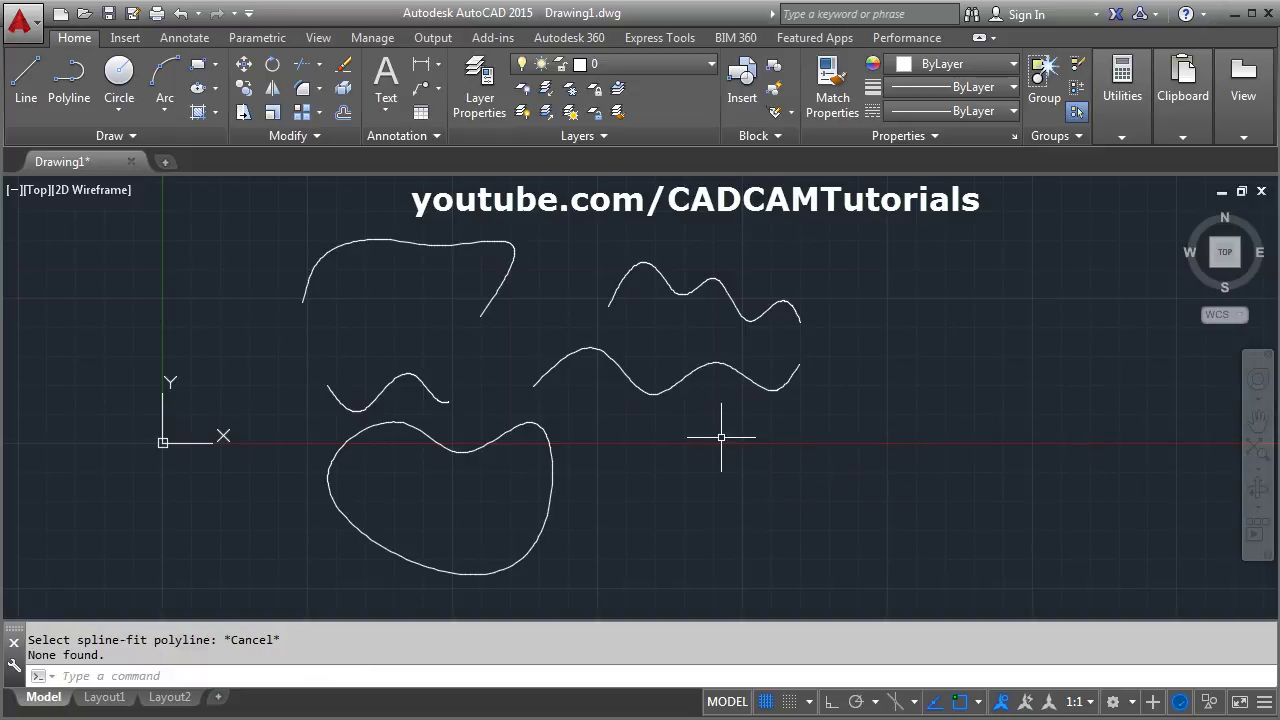
{"action": "left_click", "coordinate": [69, 75]}
{"action": "left_click", "coordinate": [668, 521]}
{"action": "left_click", "coordinate": [743, 455]}
{"action": "left_click", "coordinate": [828, 521]}
{"action": "left_click", "coordinate": [906, 448]}
{"action": "left_click", "coordinate": [975, 545]}
{"action": "left_click", "coordinate": [1050, 462]}
{"action": "key", "text": "Return"}
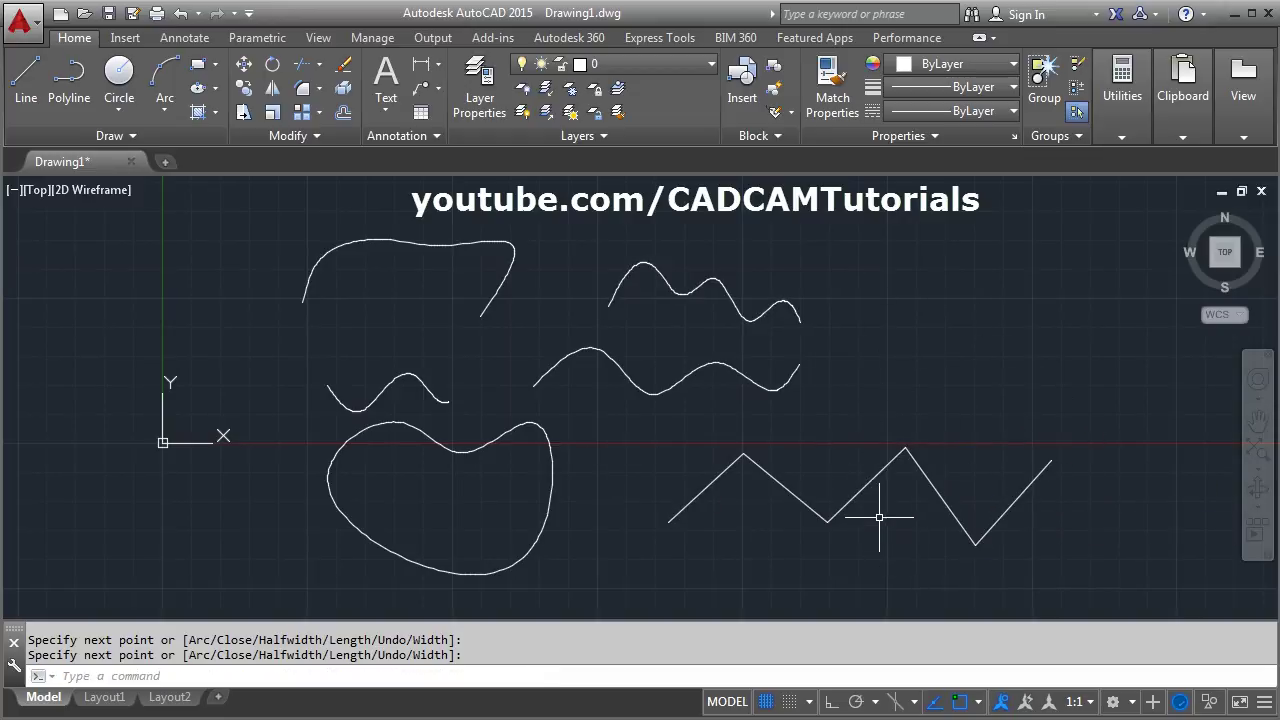
Spline-fit the zigzag polyline into a smooth wave via Polyline > Spline Fit, then start the LIST command
{"action": "left_click", "coordinate": [849, 492]}
{"action": "right_click", "coordinate": [852, 491]}
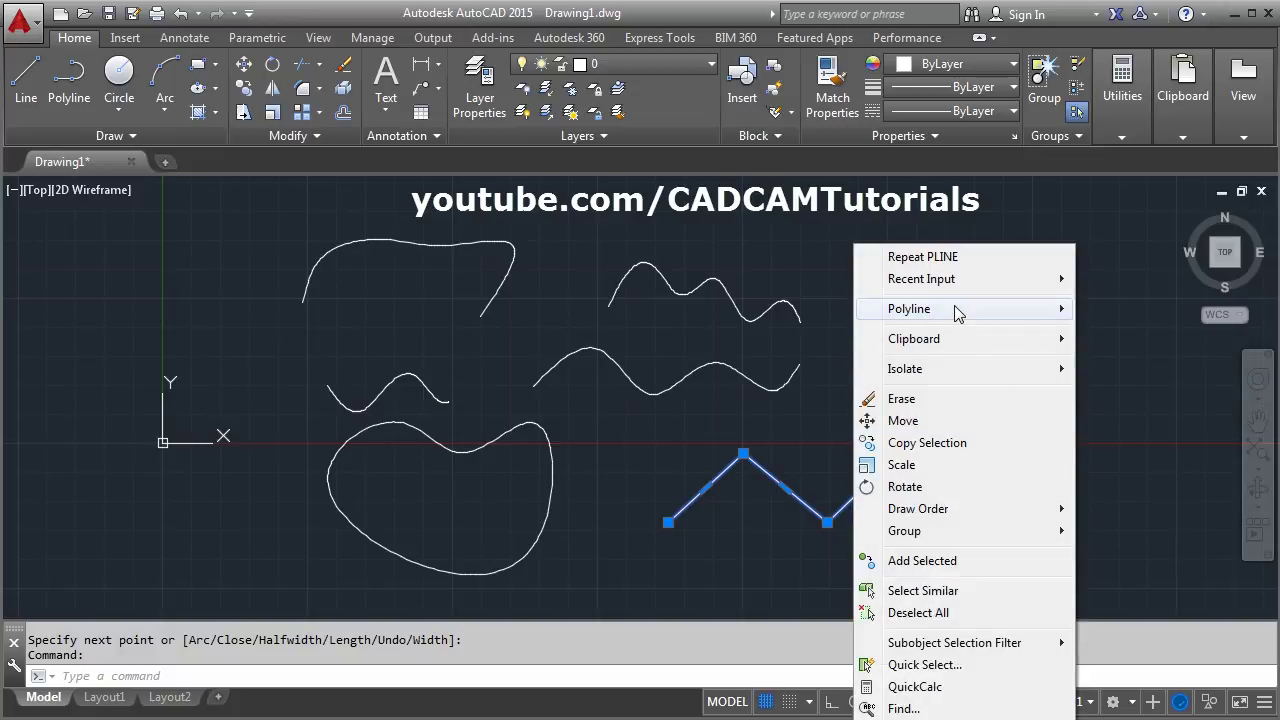
{"action": "mouse_move", "coordinate": [957, 312]}
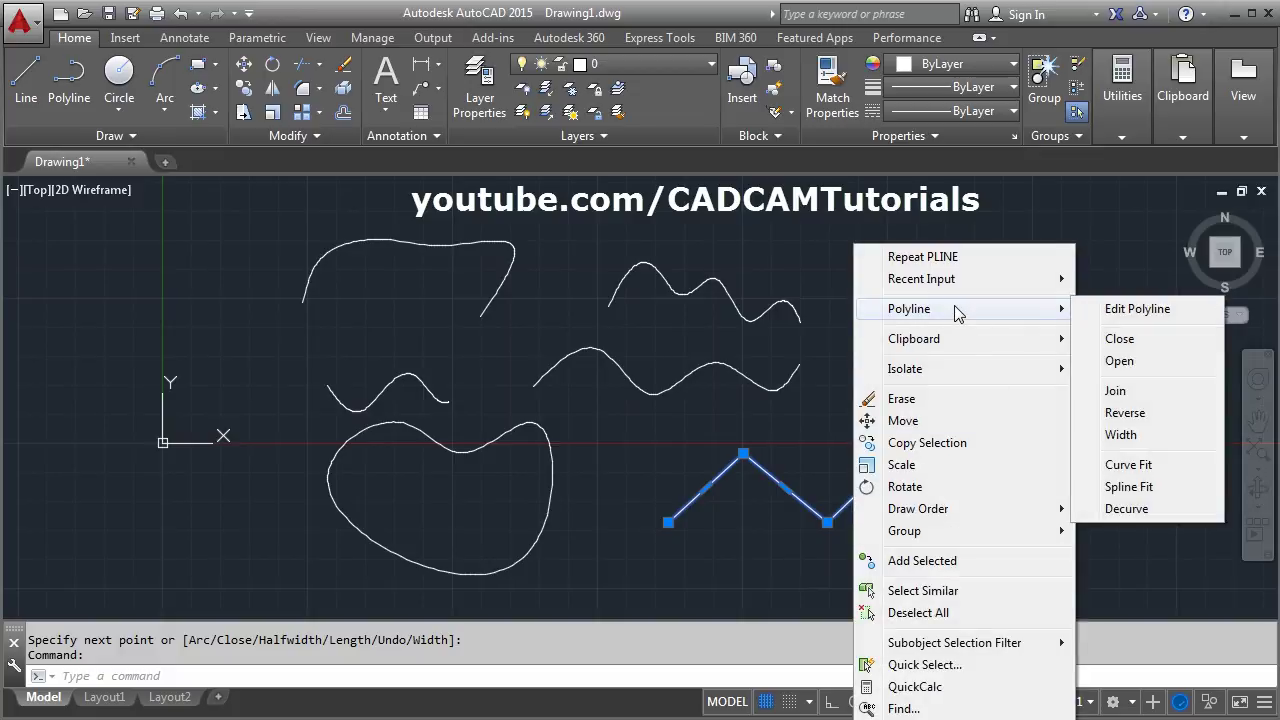
{"action": "left_click", "coordinate": [1136, 487]}
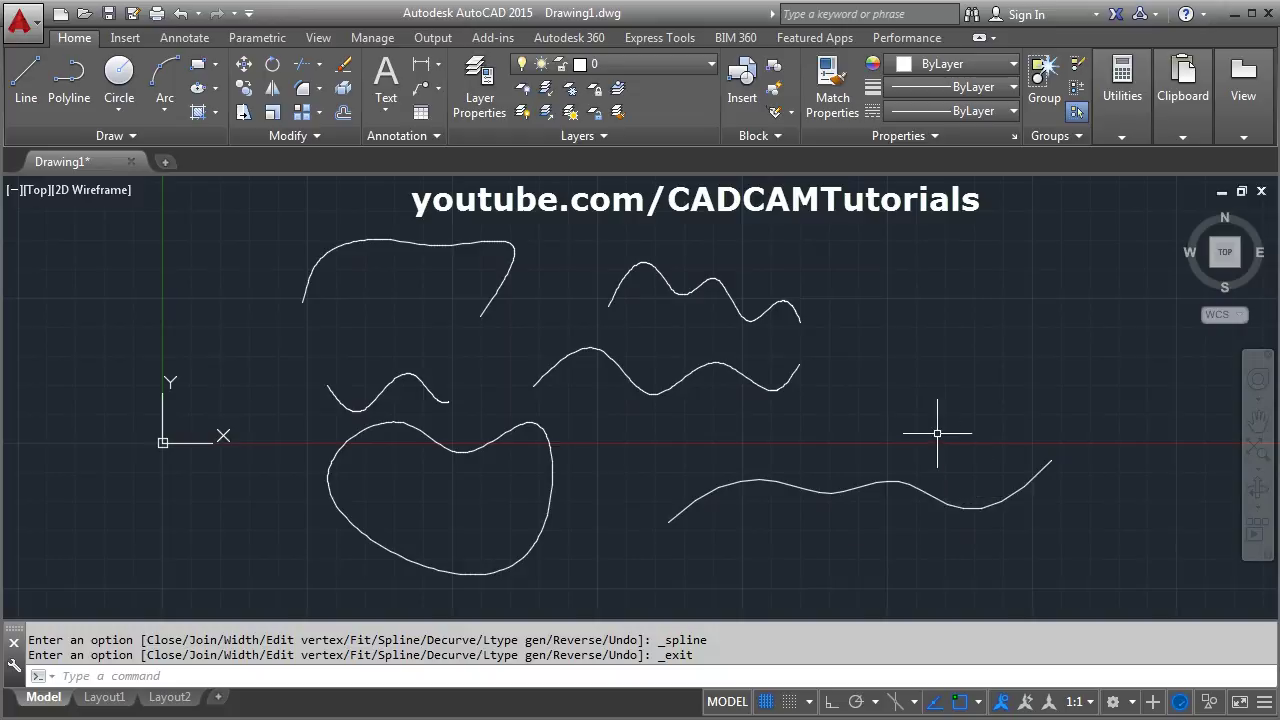
{"action": "type", "text": "i"}
{"action": "key", "text": "Return"}
List the smoothed wave, confirming it is a POLYLINE (open spline, length 36.1978), then expand the Draw panel
{"action": "left_click", "coordinate": [910, 484]}
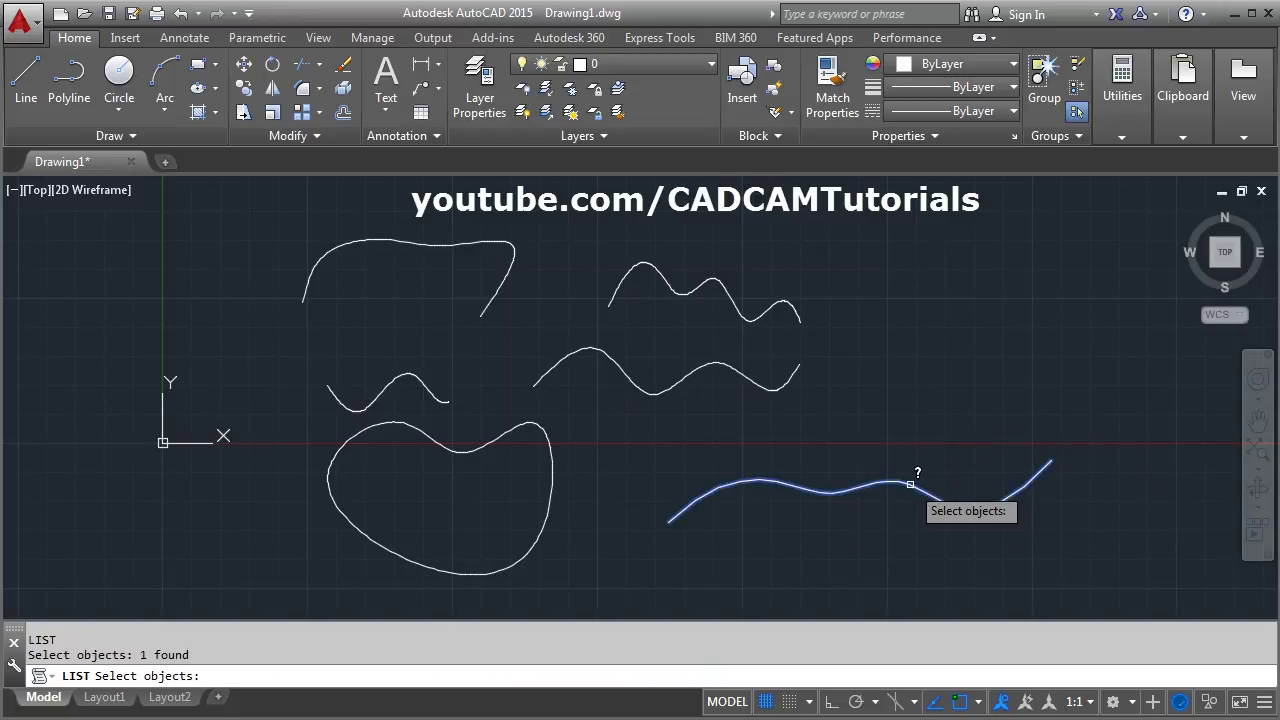
{"action": "key", "text": "Return"}
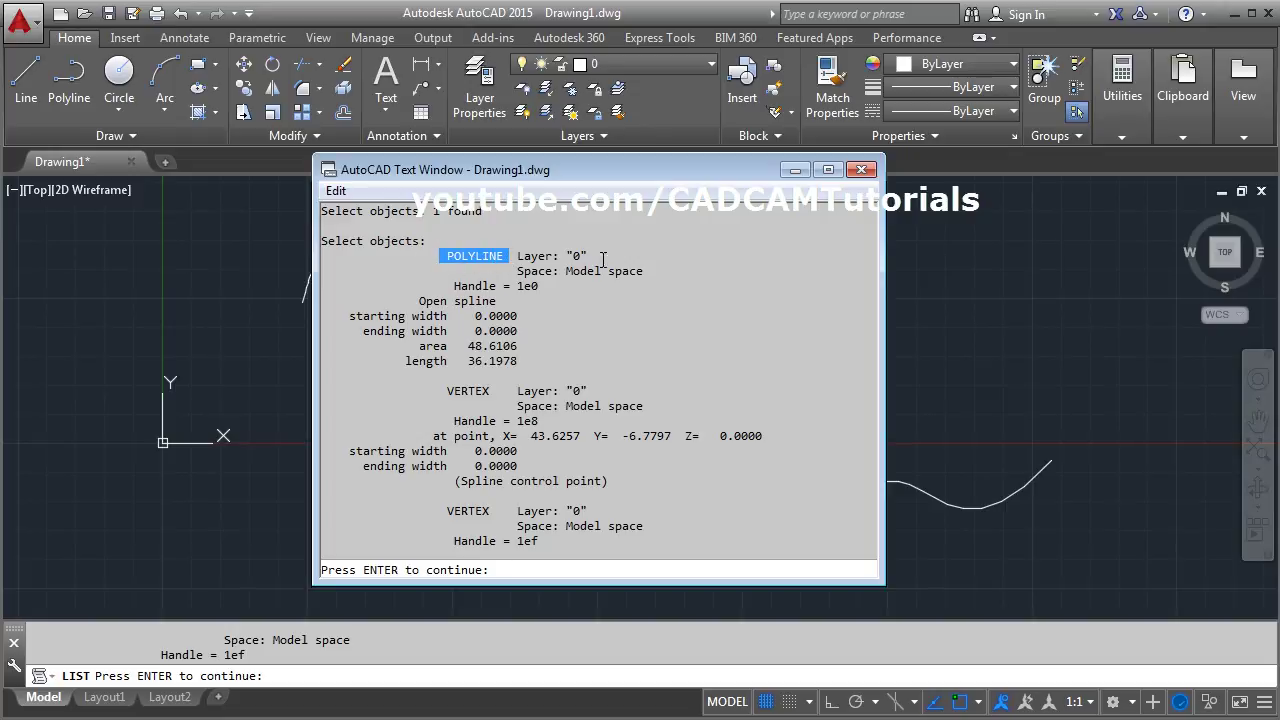
{"action": "left_click", "coordinate": [861, 169]}
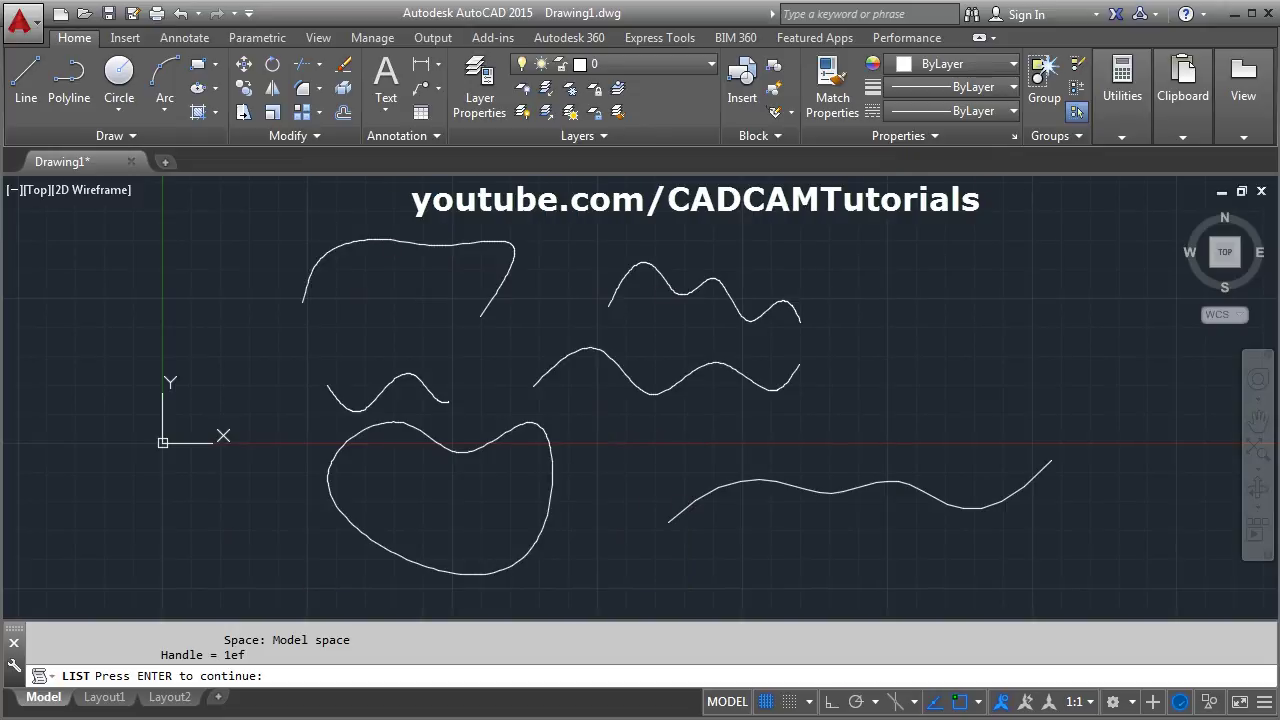
{"action": "key", "text": "Escape"}
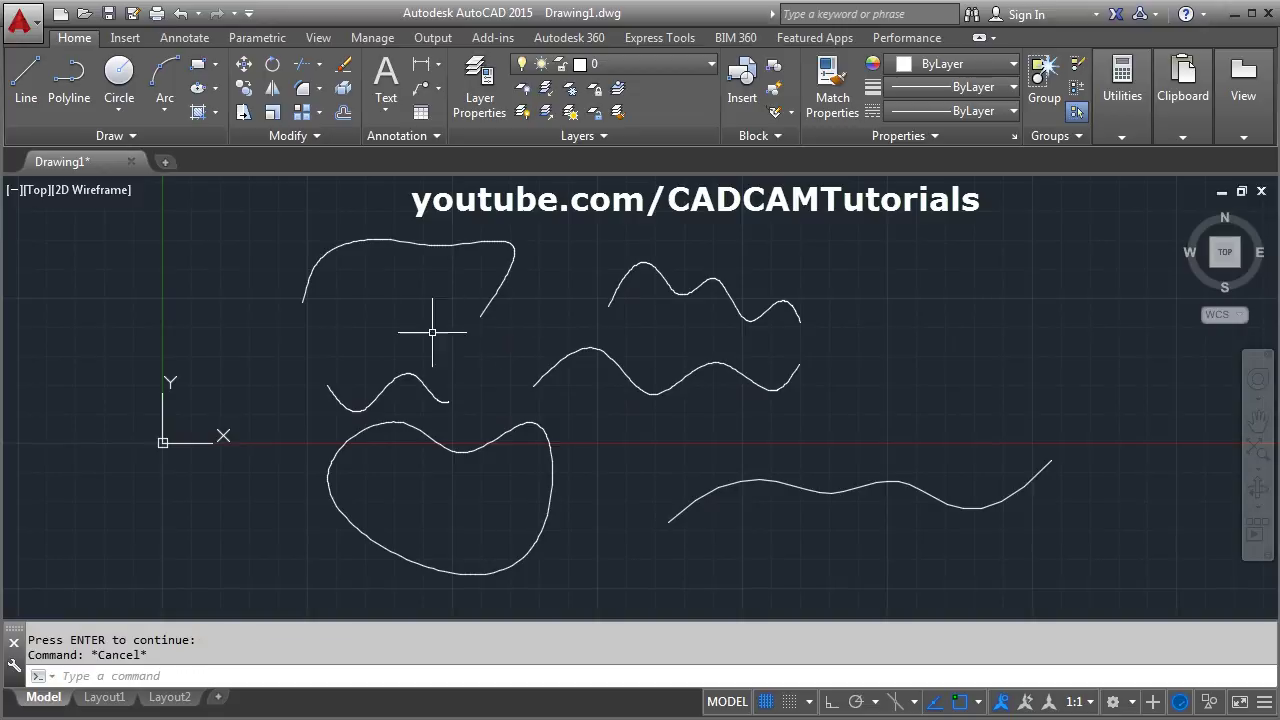
{"action": "left_click", "coordinate": [110, 135]}
Convert the spline-fit polyline into a true spline using SPLINE's Object option
{"action": "left_click", "coordinate": [43, 157]}
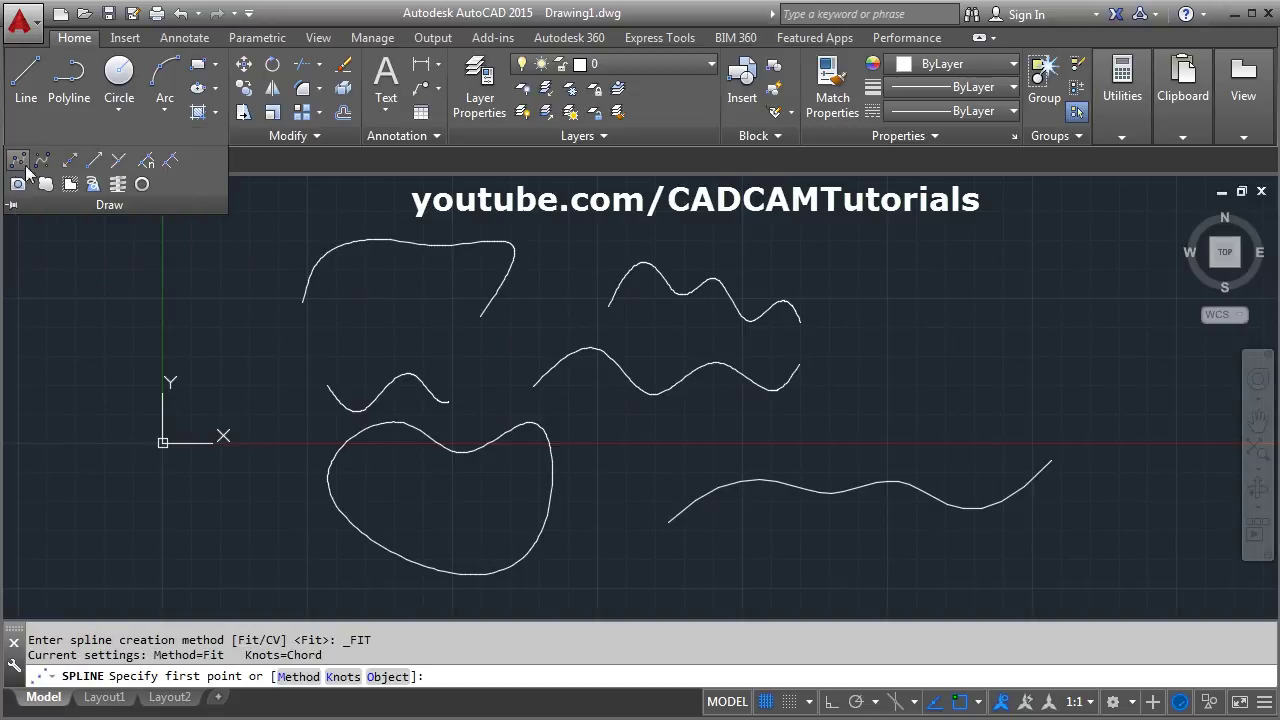
{"action": "left_click", "coordinate": [388, 676]}
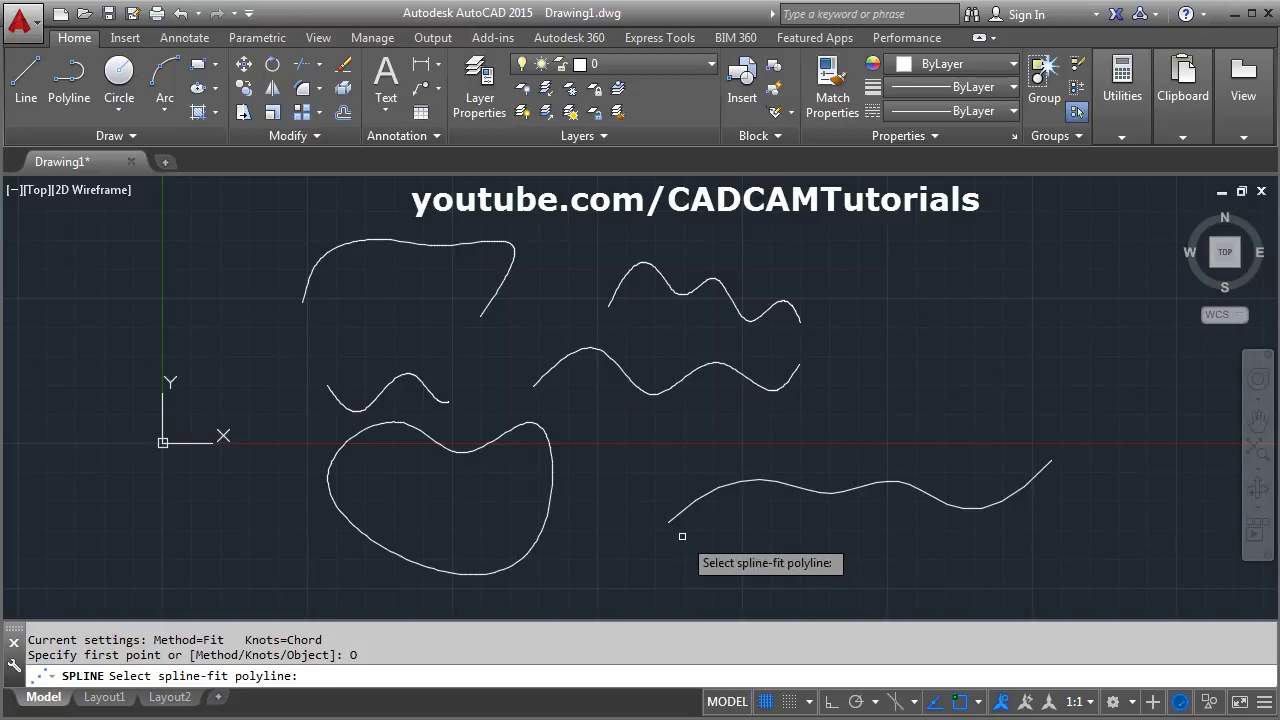
{"action": "left_click", "coordinate": [710, 492]}
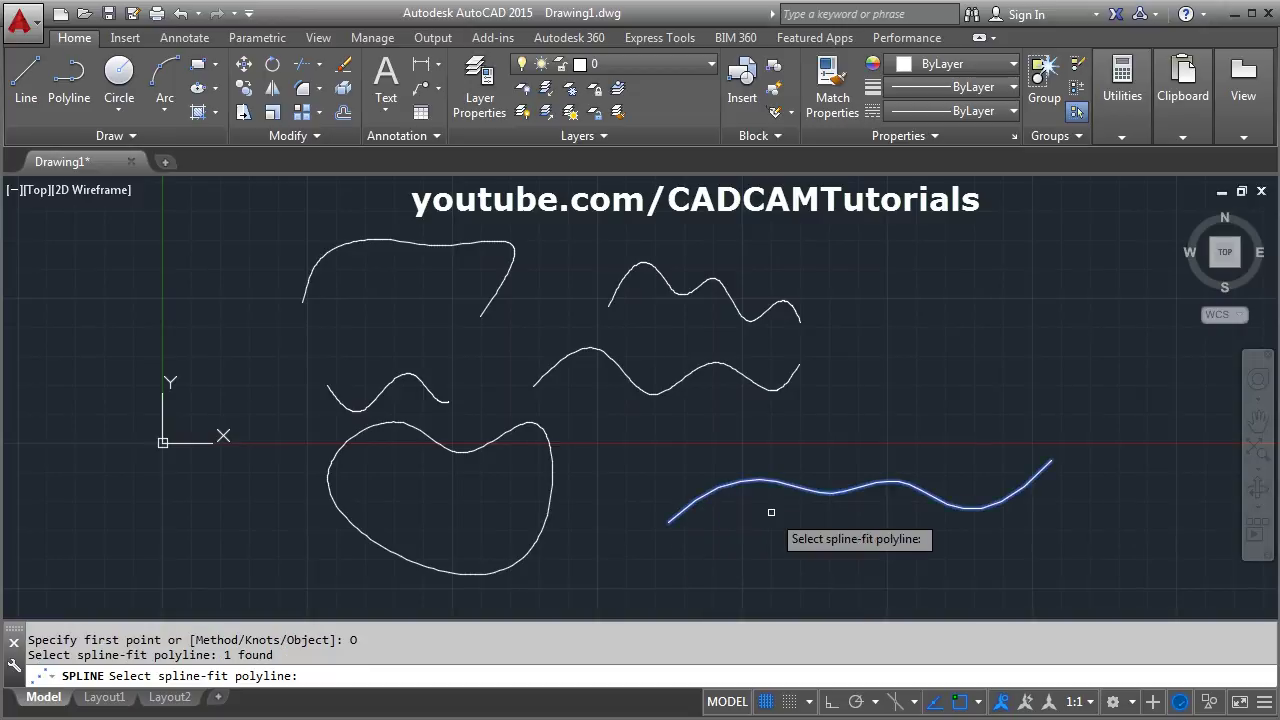
{"action": "key", "text": "Return"}
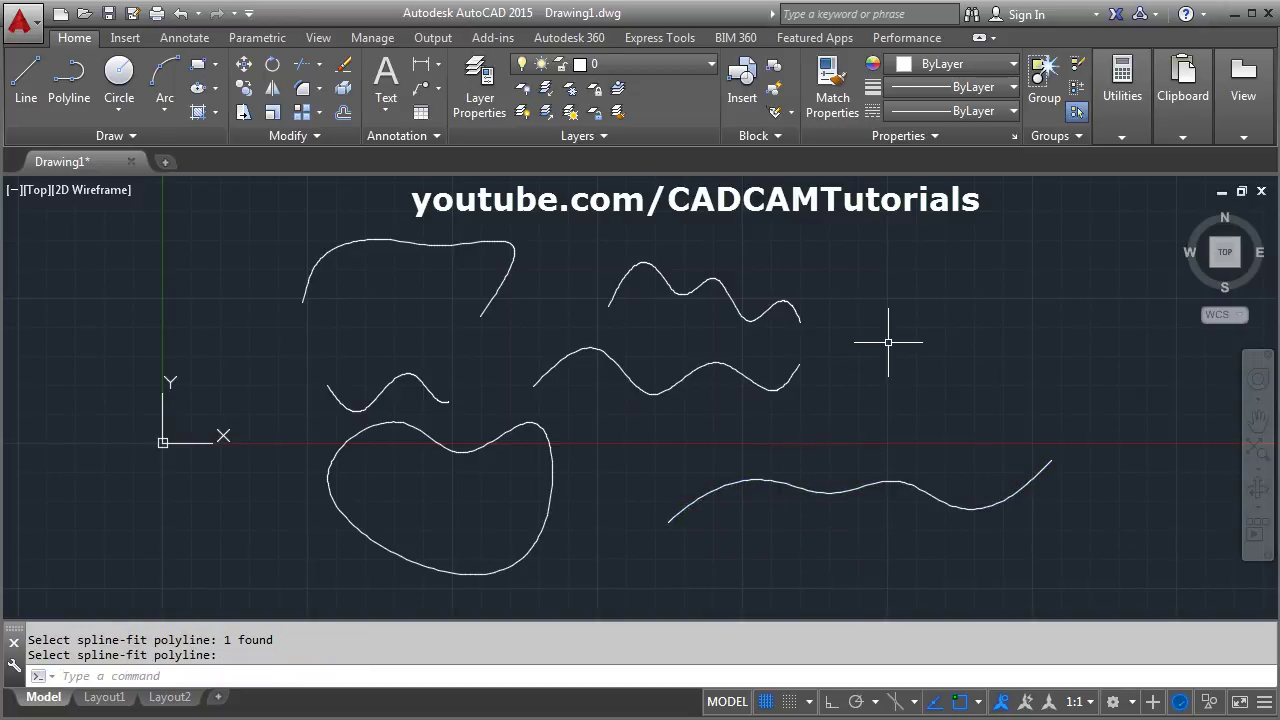
LIST the converted curve to verify it is a SPLINE of length 36.2487 with 6 control points
{"action": "type", "text": "li"}
{"action": "key", "text": "Return"}
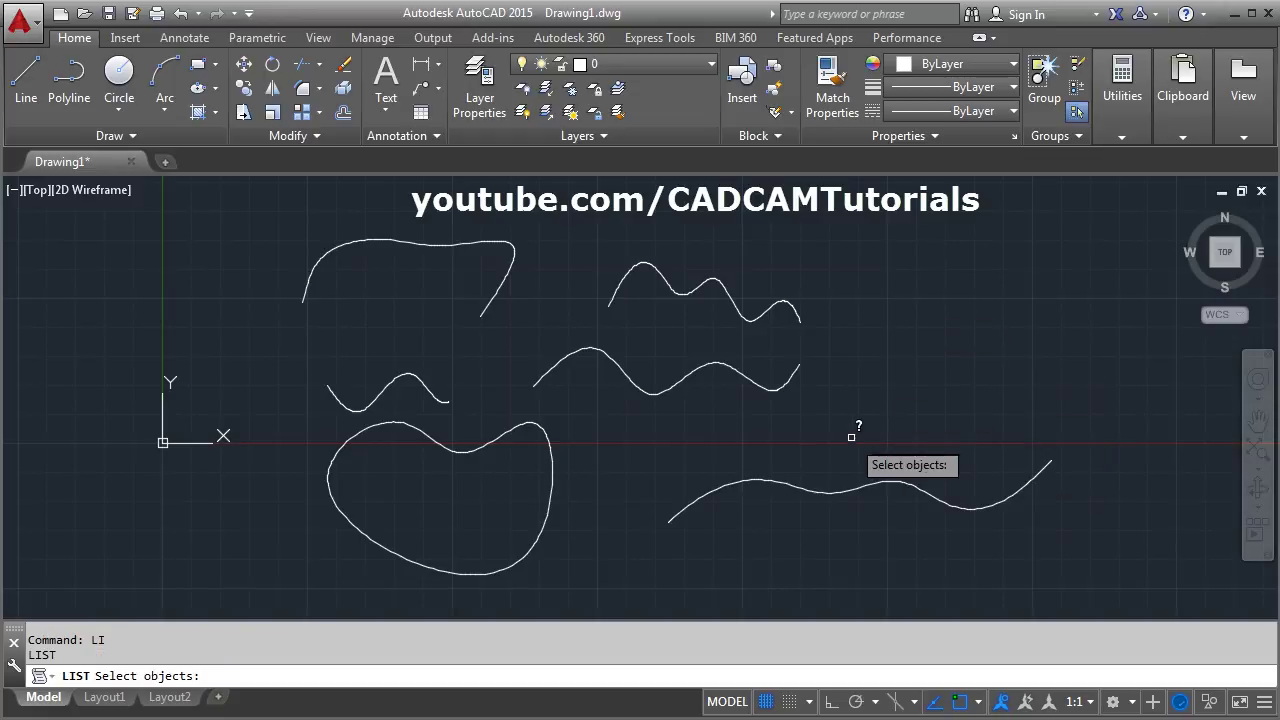
{"action": "left_click", "coordinate": [847, 490]}
{"action": "key", "text": "Return"}
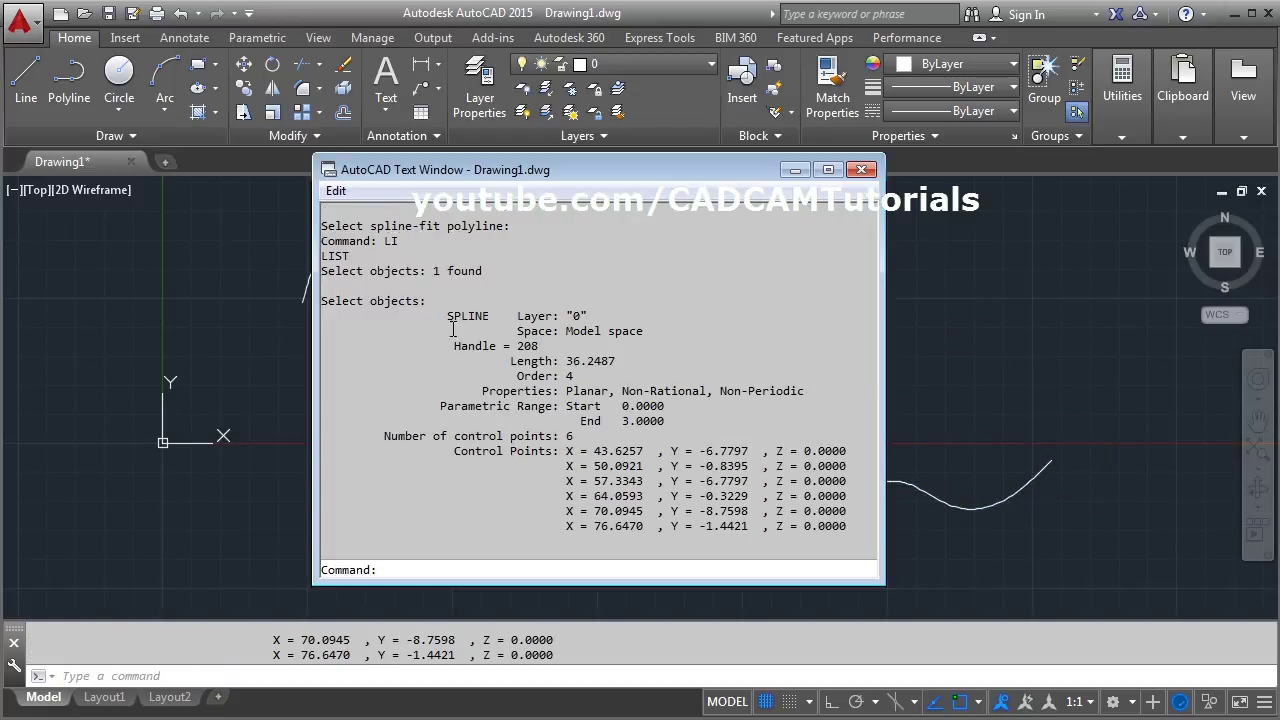
{"action": "left_click_drag", "start_coordinate": [446, 315], "coordinate": [491, 315]}
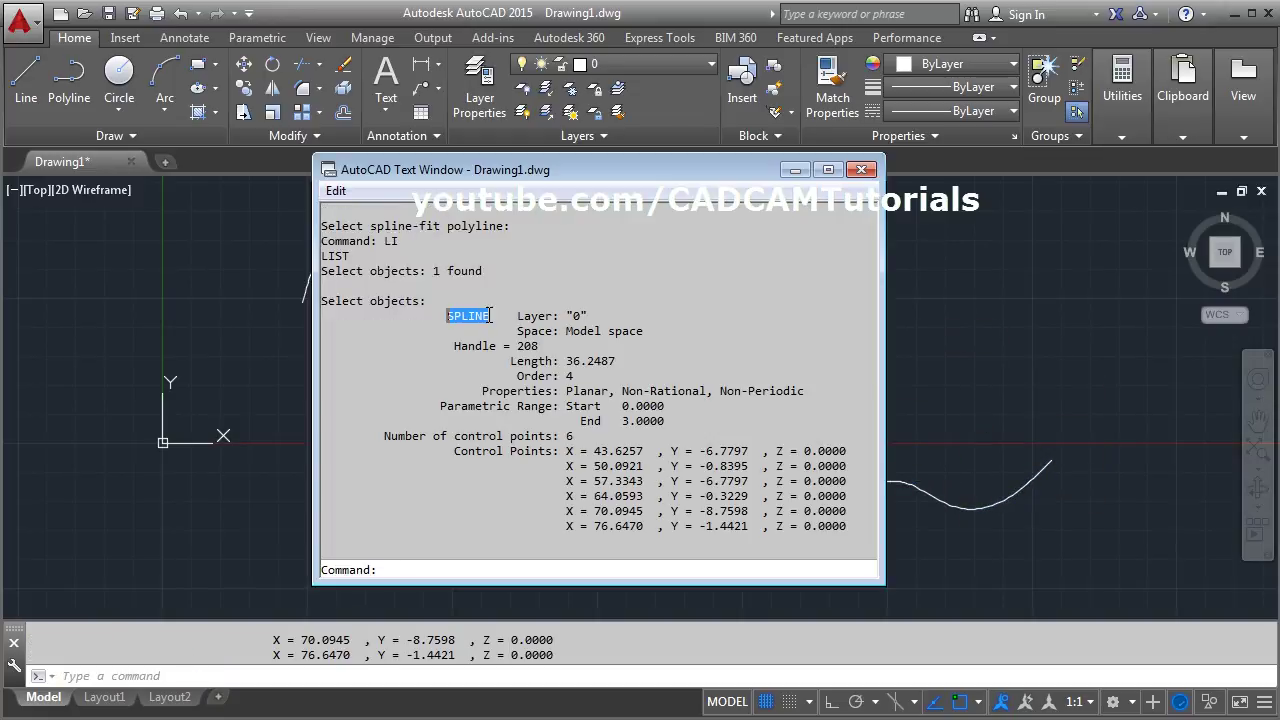
{"action": "left_click", "coordinate": [861, 169]}
{"action": "key", "text": "Escape"}
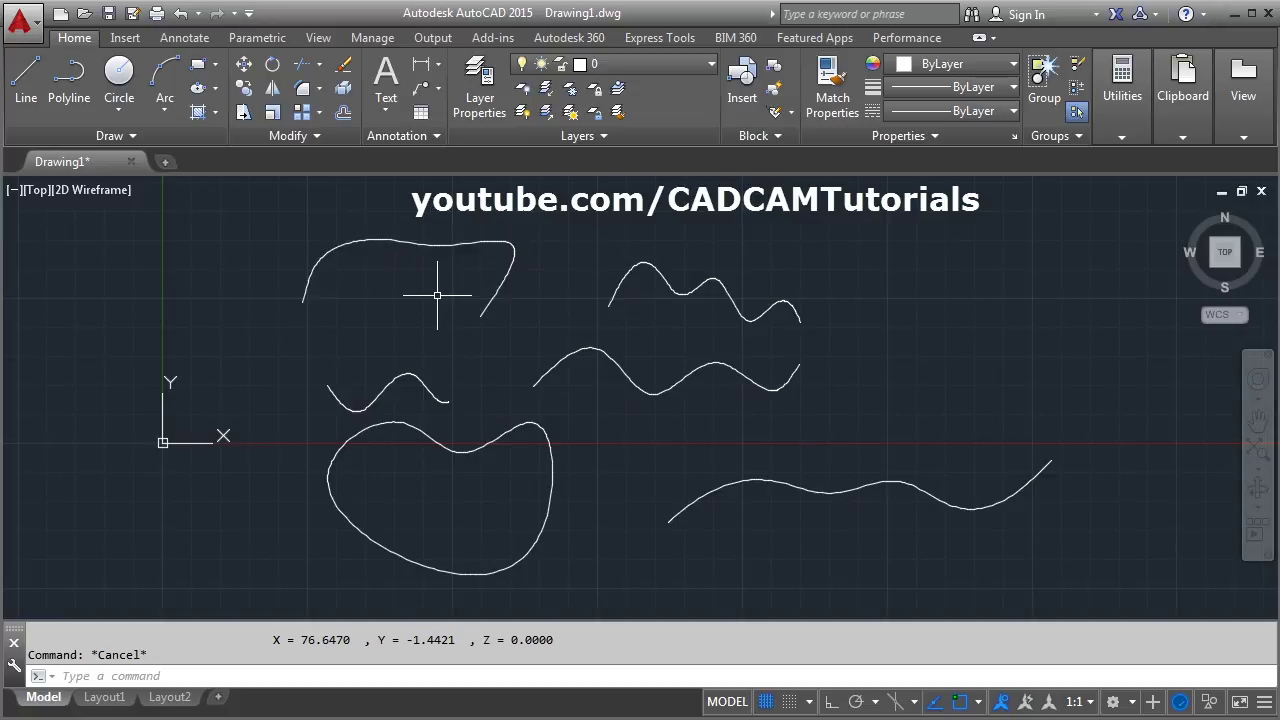
Convert the top-left arch spline to a polyline at precision 1, then zoom to fit all curves
{"action": "left_click", "coordinate": [438, 244]}
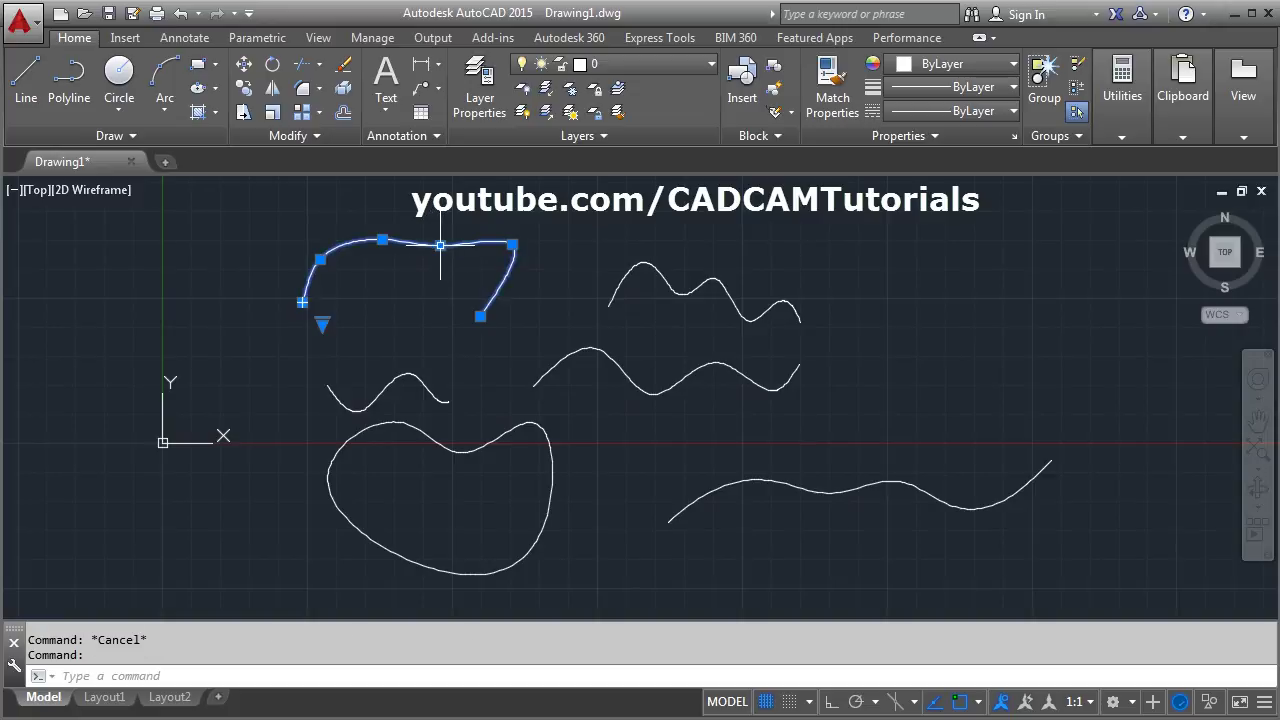
{"action": "right_click", "coordinate": [410, 246]}
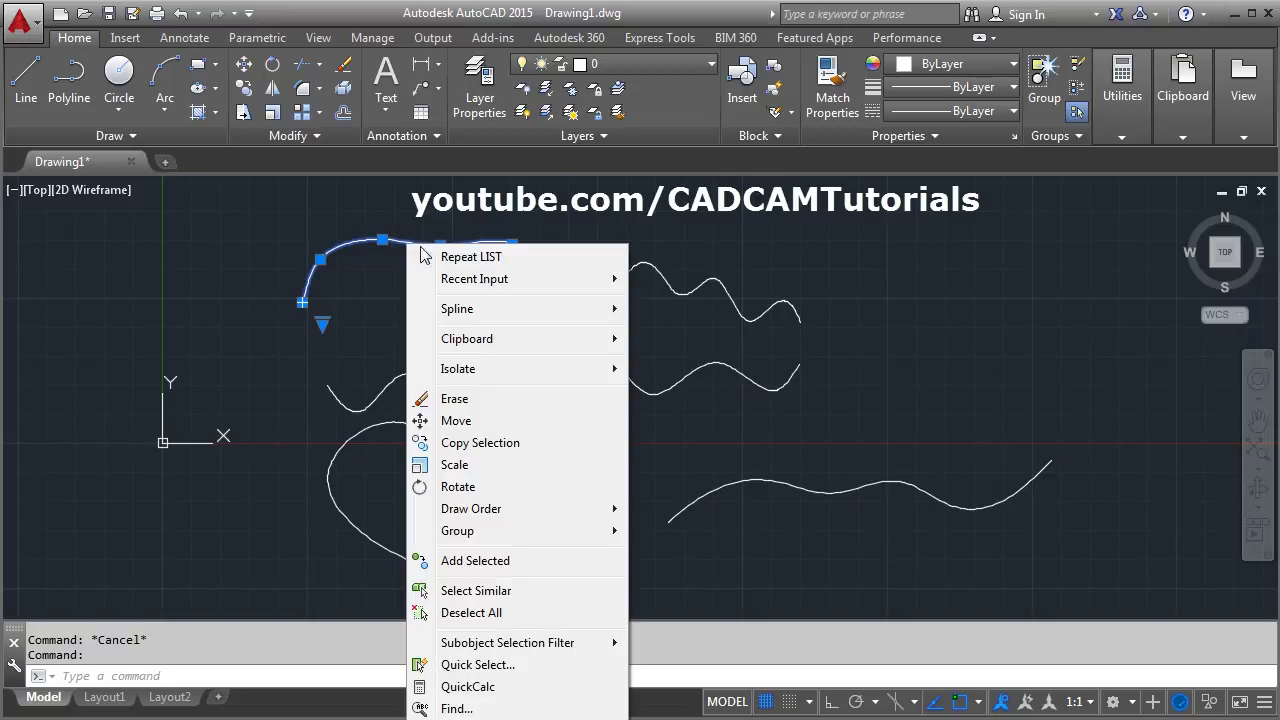
{"action": "mouse_move", "coordinate": [561, 313]}
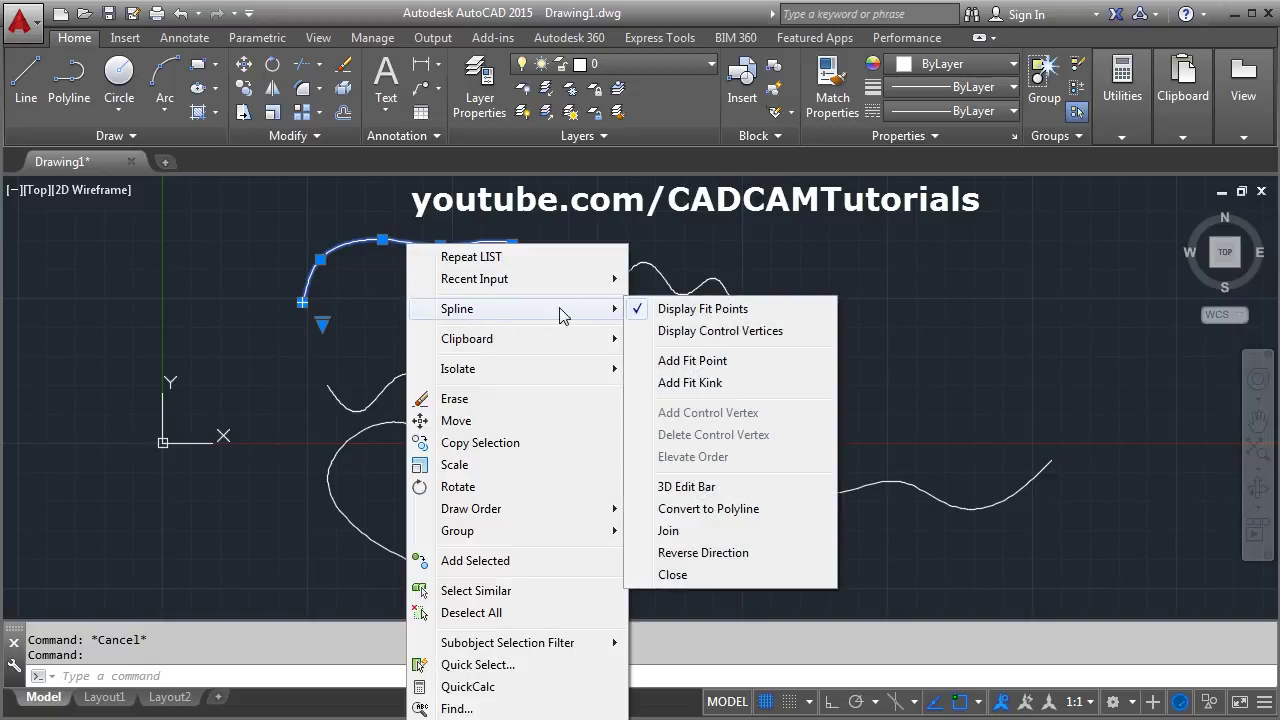
{"action": "left_click", "coordinate": [718, 512]}
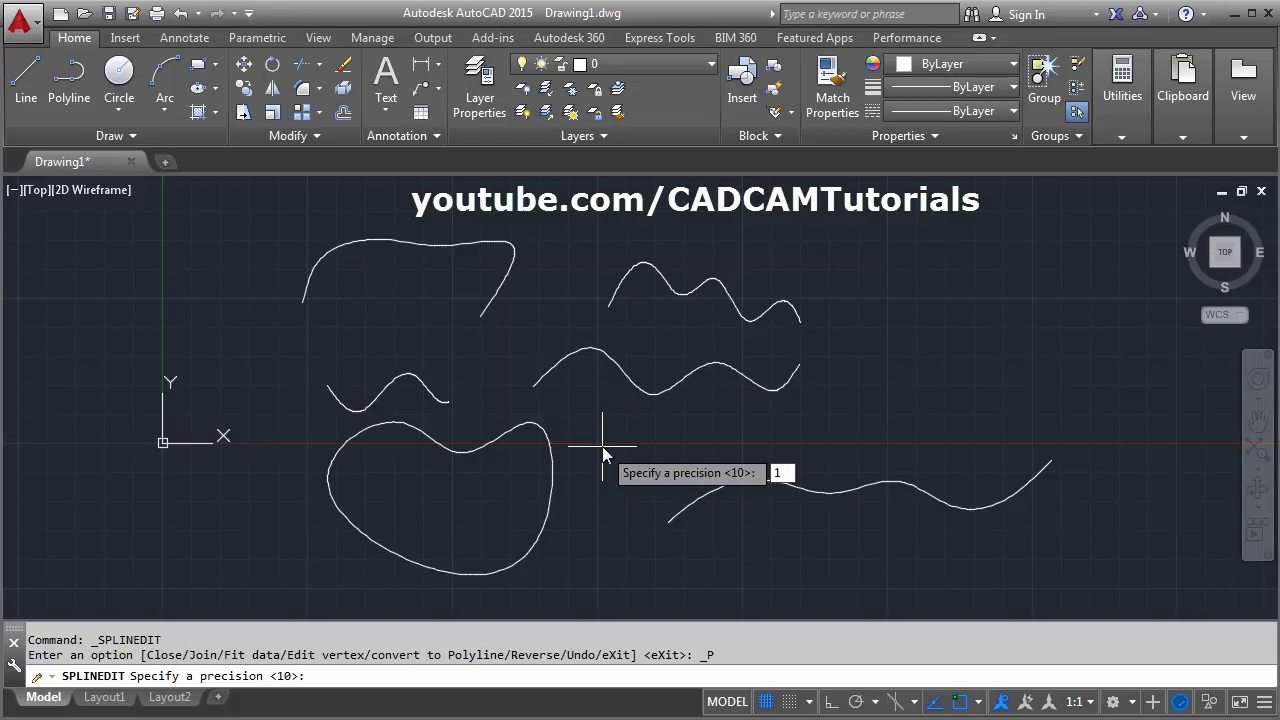
{"action": "key", "text": "Return"}
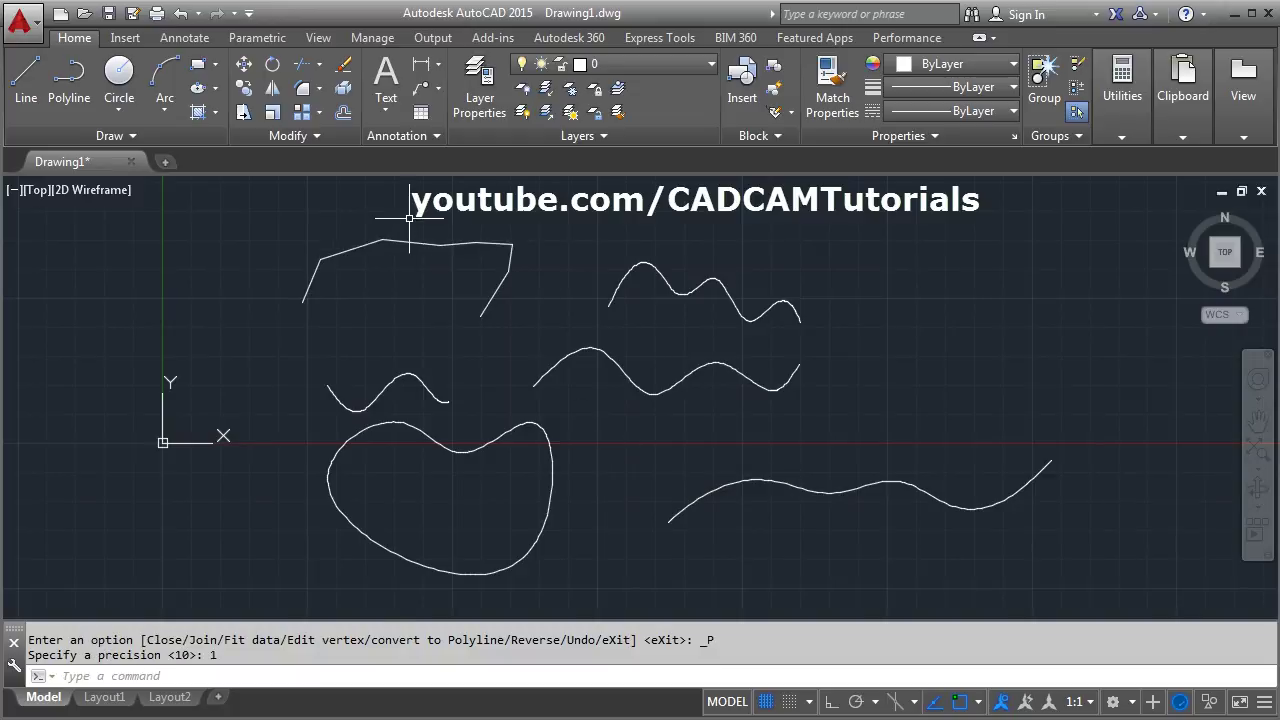
{"action": "scroll", "coordinate": [409, 223], "scroll_direction": "up", "scroll_amount": 2}
{"action": "scroll", "coordinate": [590, 322], "scroll_direction": "down", "scroll_amount": 2}
{"action": "middle_click_drag", "start_coordinate": [610, 344], "coordinate": [503, 303]}
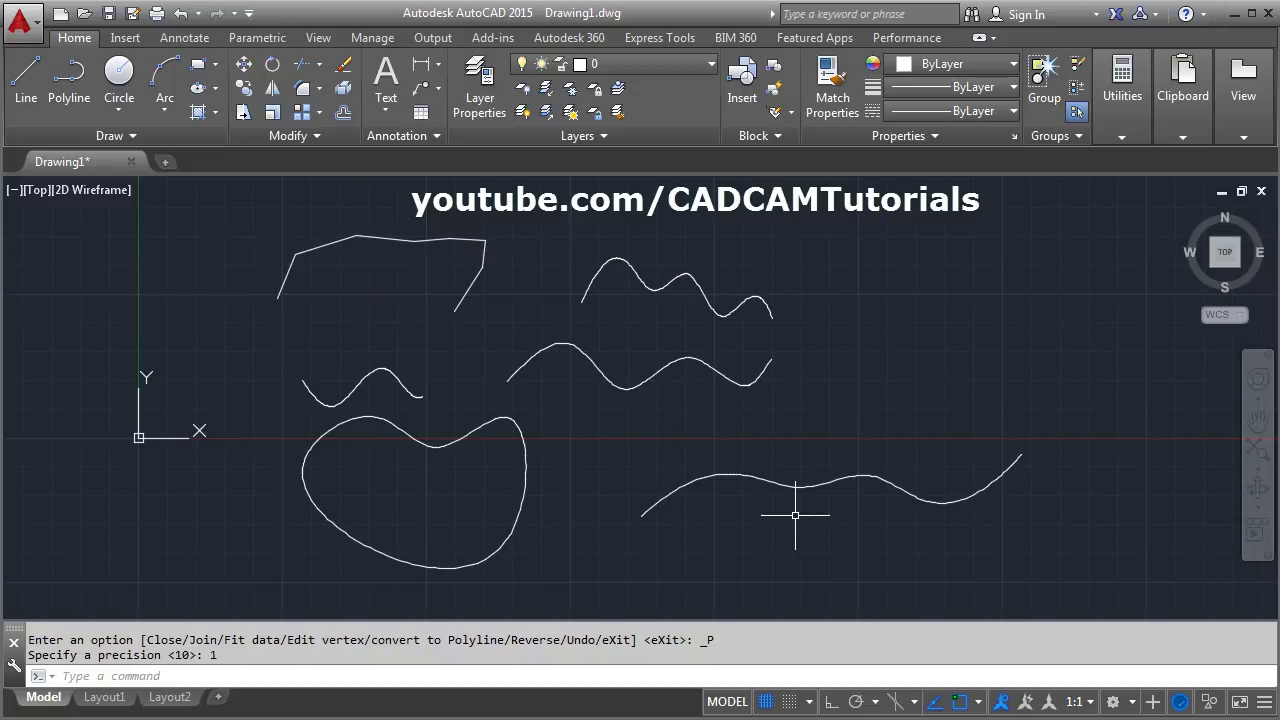
{"action": "middle_click", "coordinate": [700, 531]}
{"action": "middle_click", "coordinate": [700, 531]}
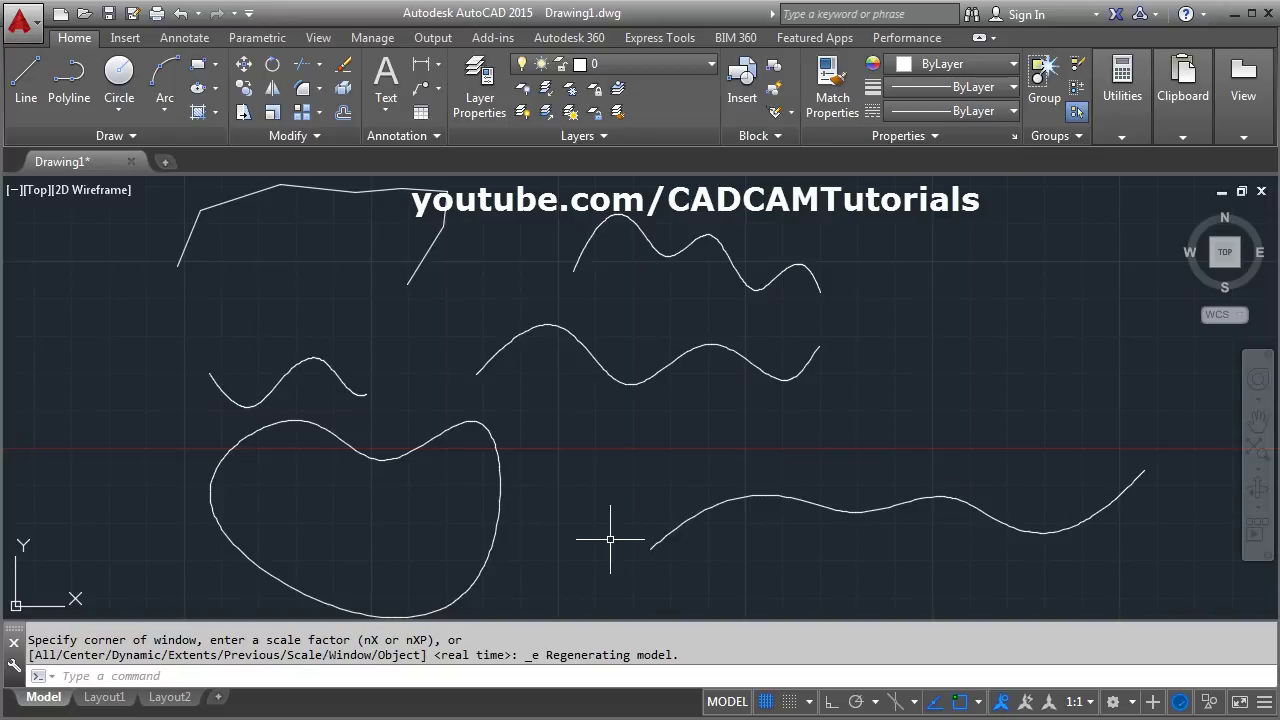